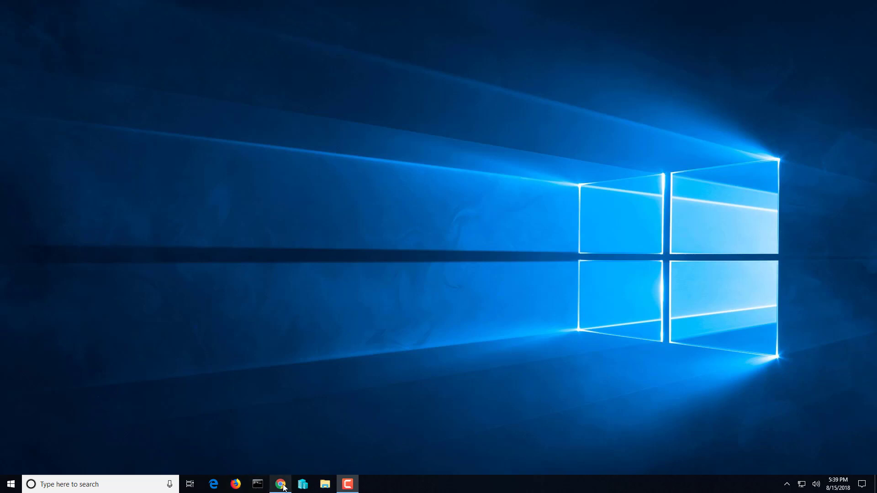
# Step: Switch to Chrome, return to the CentreStack documentation page and open the Web Portal User Guide under User Documentation
pyautogui.click(284, 487)
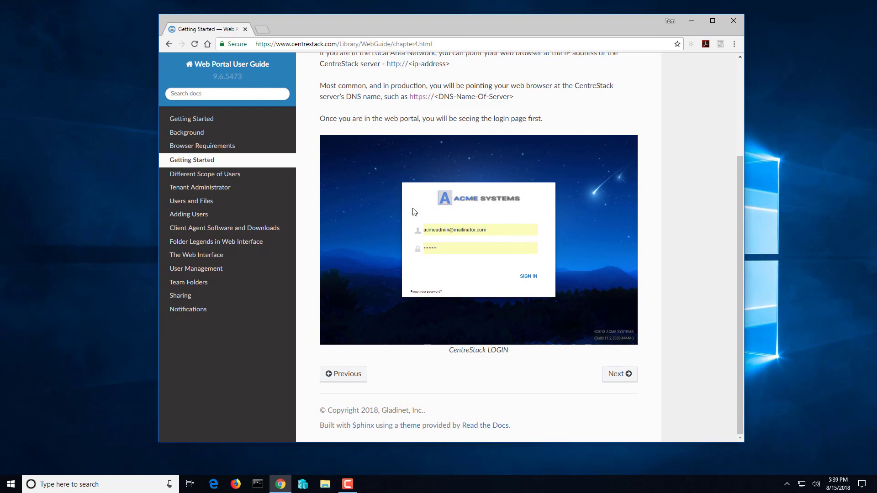
pyautogui.click(169, 44)
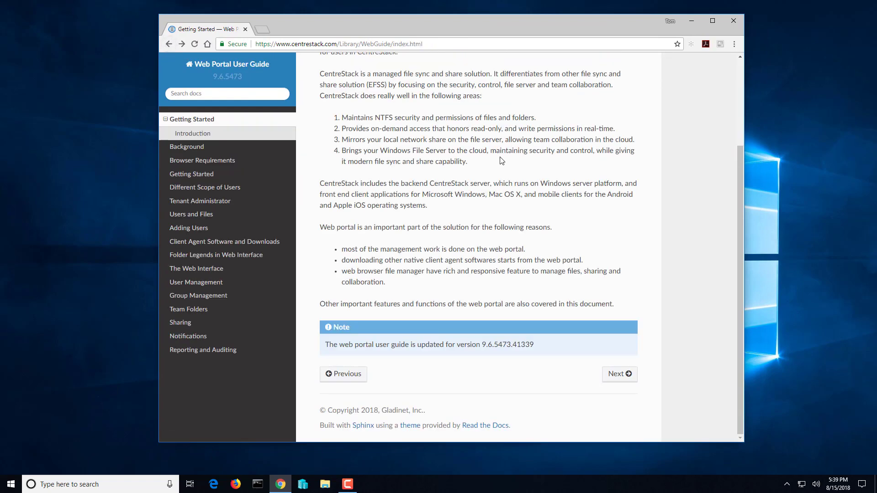
pyautogui.click(169, 44)
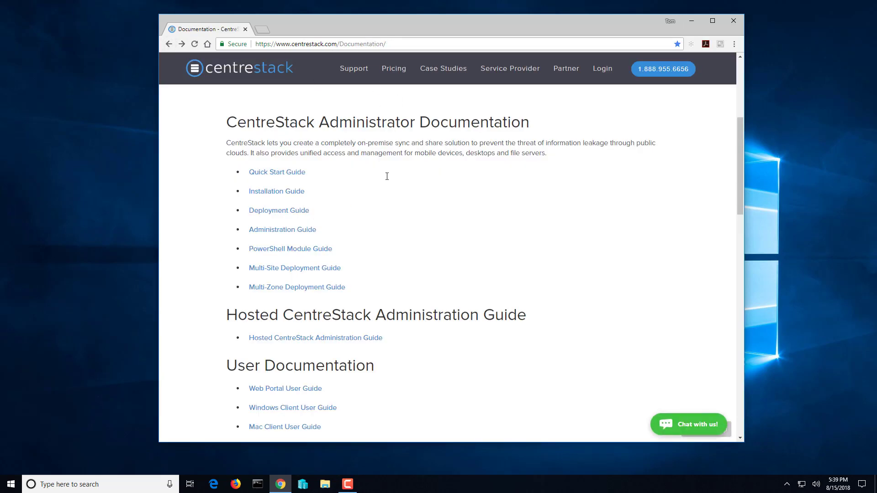
pyautogui.scroll(-3, 481, 293)
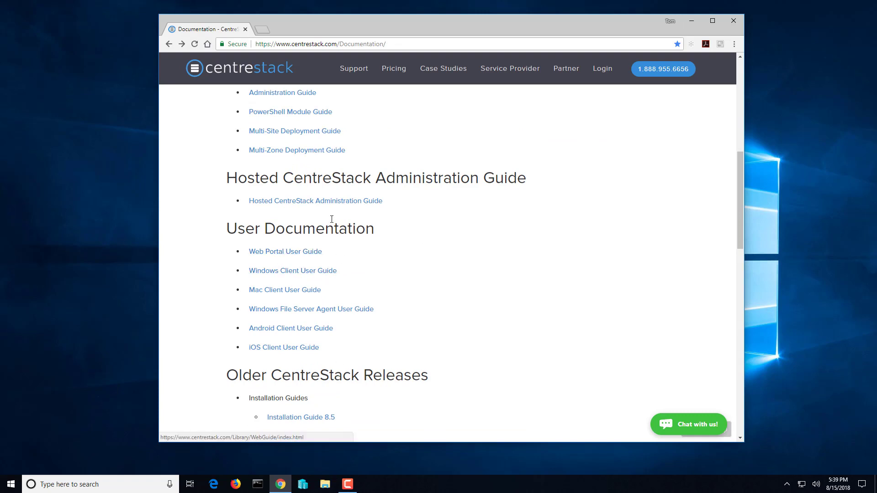
pyautogui.click(283, 252)
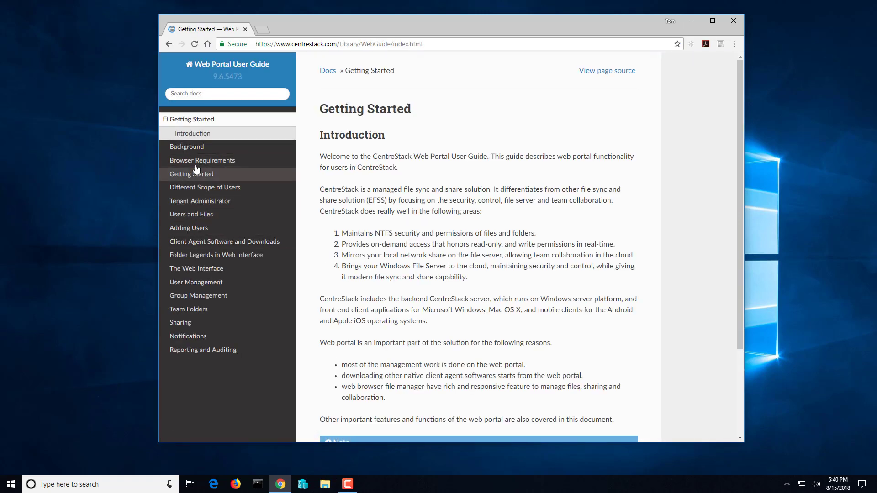
pyautogui.scroll(-3, 558, 206)
pyautogui.scroll(5, 303, 201)
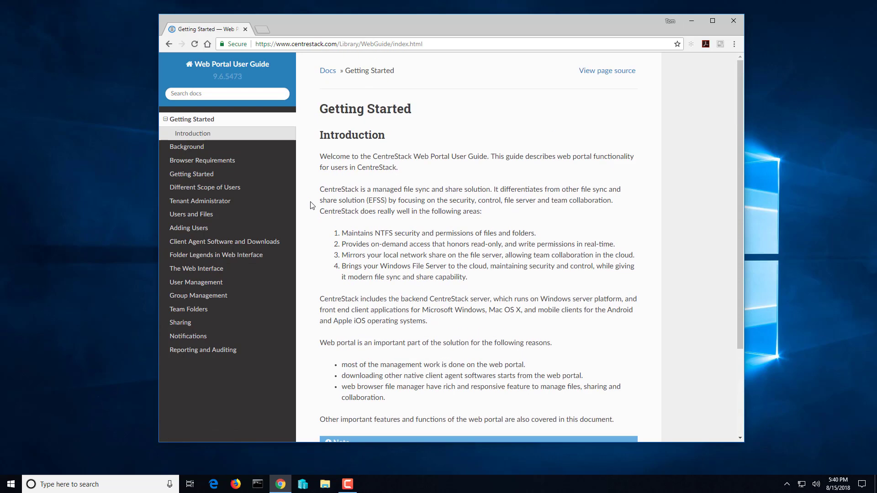
# Step: Look through the guide's Browser Requirements chapter and the Getting Started chapter on reaching the portal login page
pyautogui.click(194, 161)
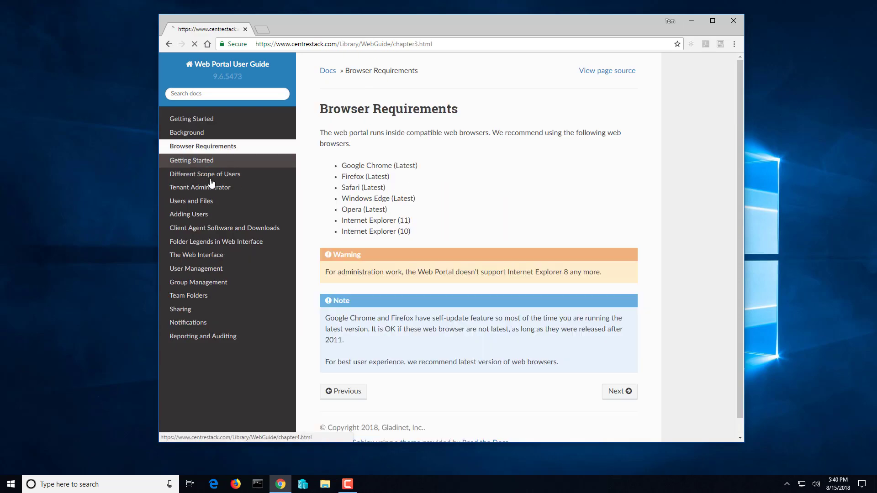
pyautogui.click(200, 161)
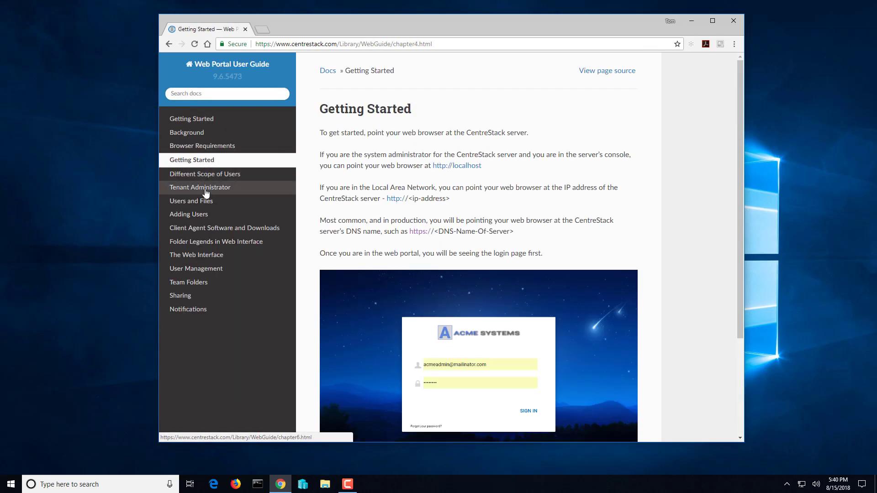
pyautogui.scroll(-3, 438, 198)
pyautogui.scroll(3, 474, 215)
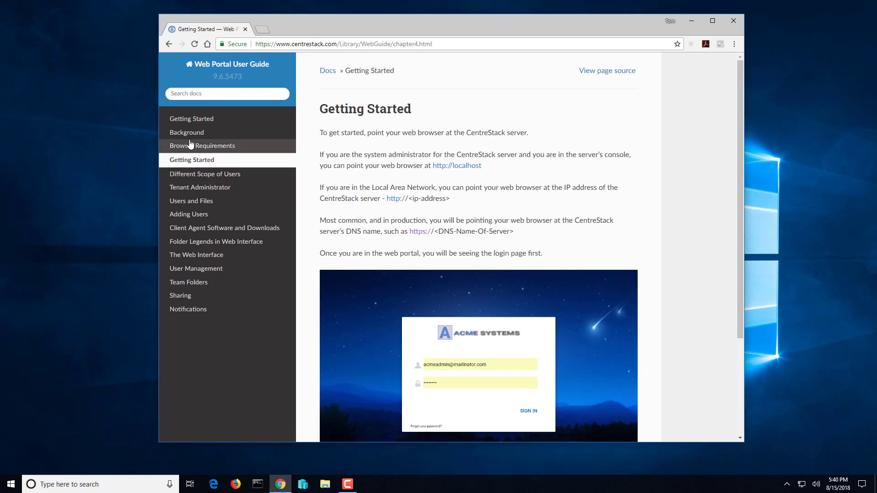
# Step: Read the Different Scope of Users chapter, covering the tenant administrator, team user, delegate administrator and guest user sections
pyautogui.click(203, 173)
pyautogui.scroll(-1, 452, 221)
pyautogui.scroll(-3, 452, 224)
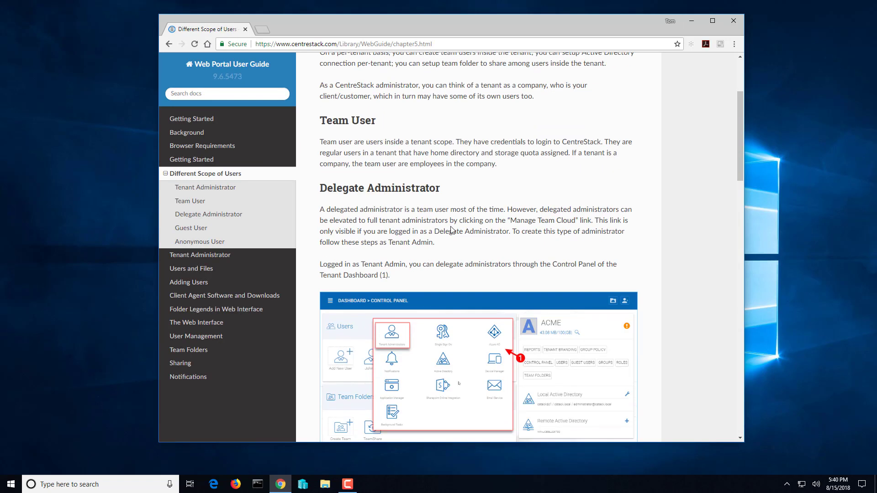
pyautogui.scroll(-1, 466, 219)
pyautogui.scroll(2, 492, 298)
pyautogui.scroll(-5, 492, 300)
pyautogui.scroll(-6, 554, 343)
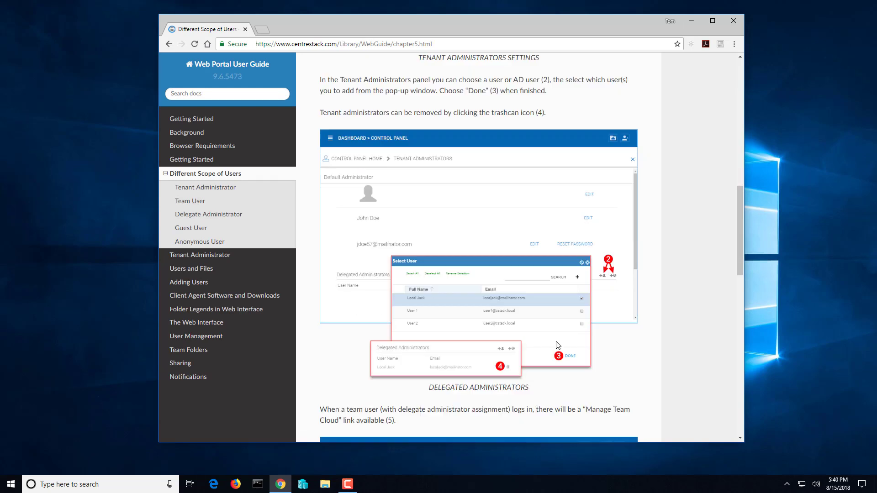
pyautogui.scroll(12, 558, 340)
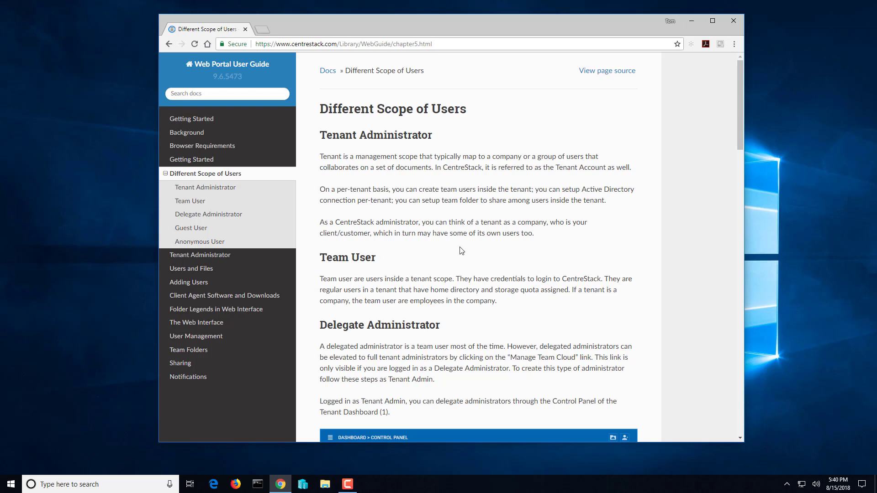
pyautogui.scroll(-15, 457, 224)
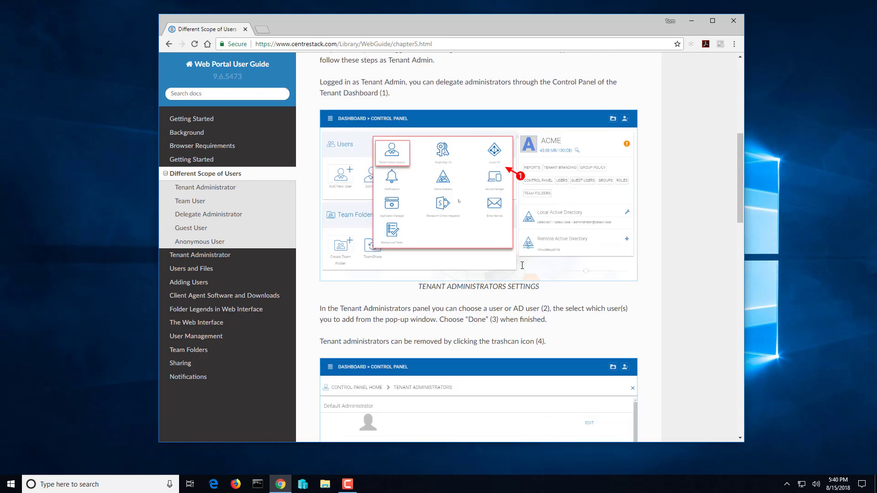
pyautogui.scroll(-4, 523, 269)
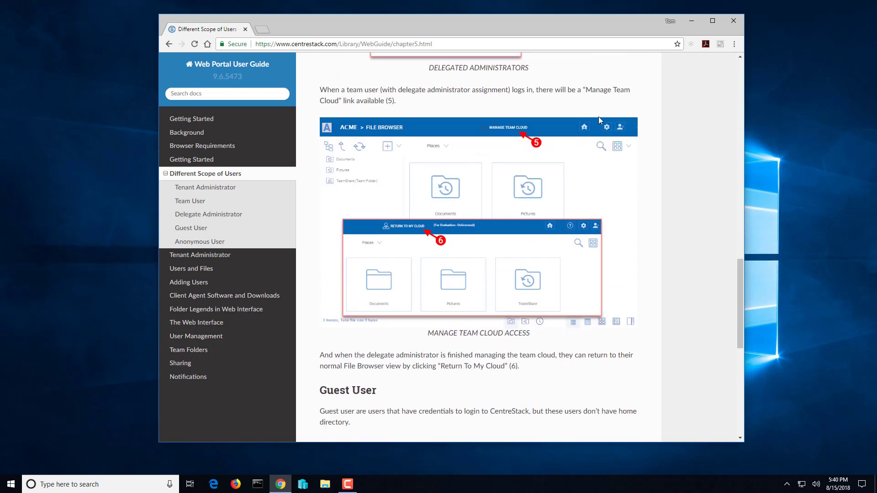
# Step: Open the portal login page in a new tab and sign in with the saved cluster administrator account
pyautogui.click(262, 29)
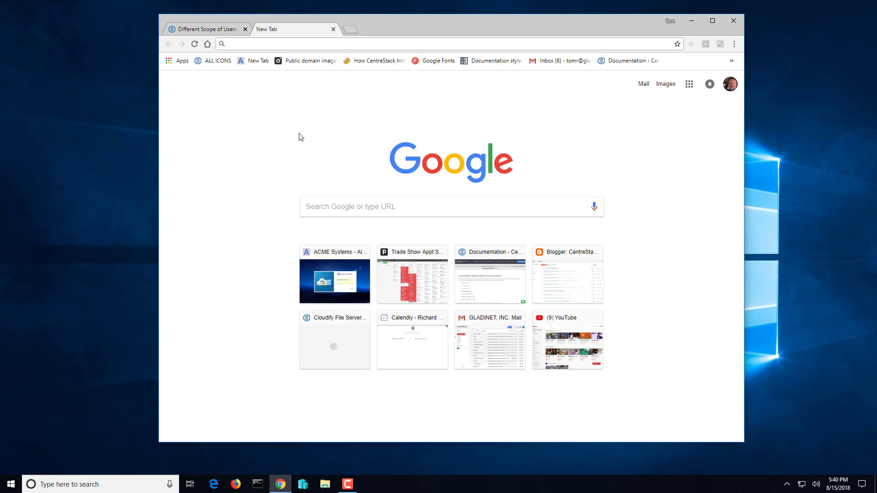
pyautogui.click(318, 317)
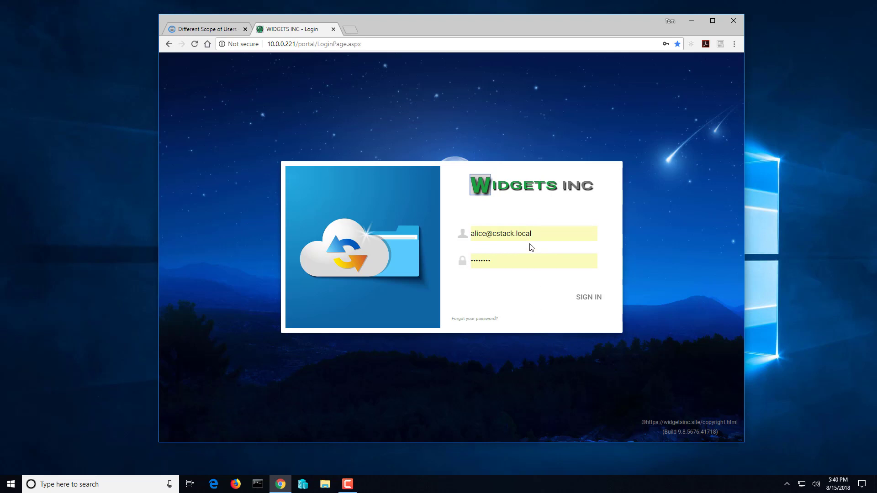
pyautogui.click(541, 233)
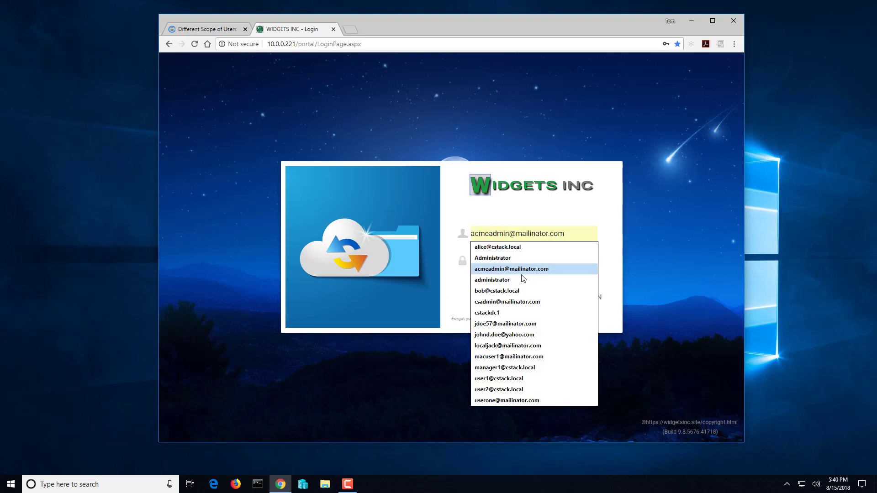
pyautogui.click(525, 301)
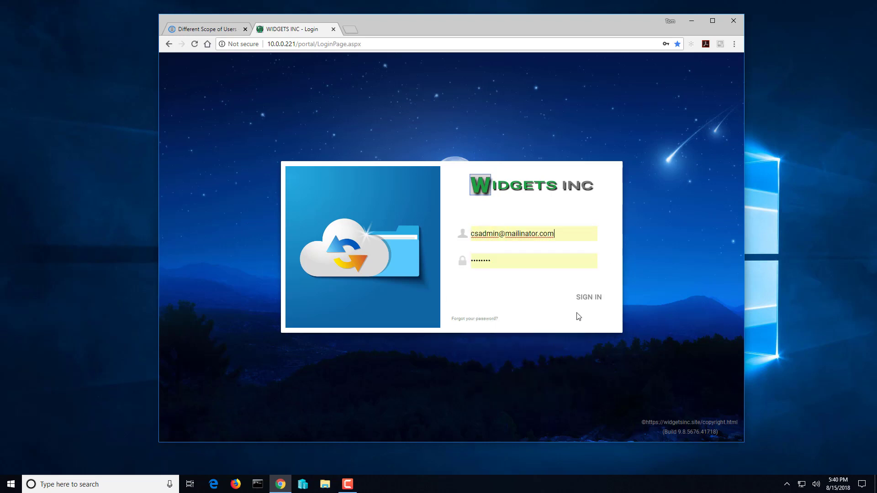
pyautogui.click(595, 297)
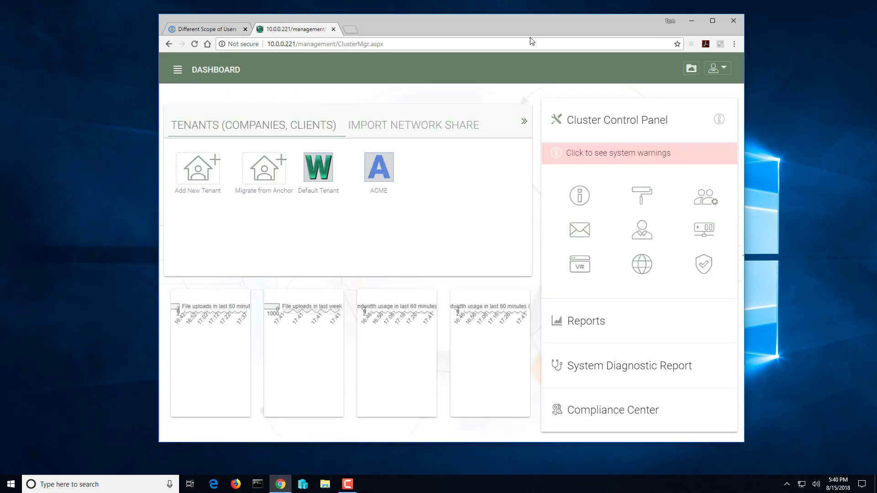
# Step: Reposition the browser window on the desktop and make it slightly larger
pyautogui.moveTo(545, 26); pyautogui.dragTo(520, 26)
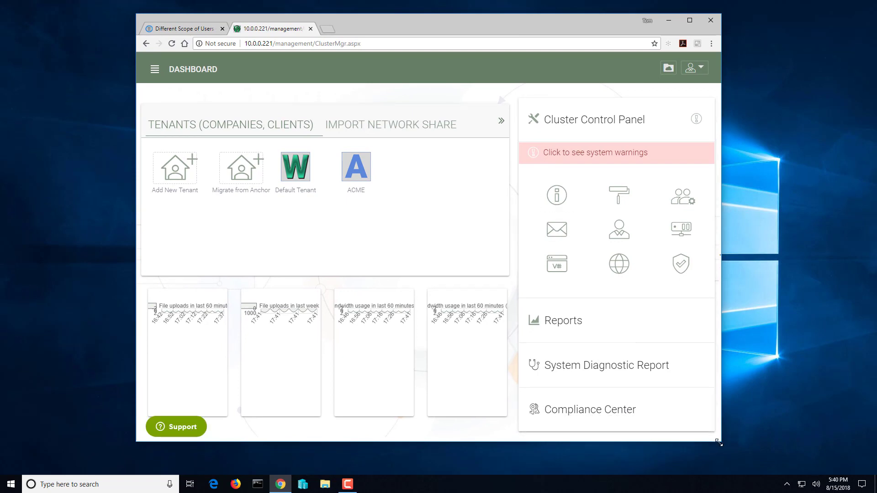
pyautogui.moveTo(718, 442); pyautogui.dragTo(737, 446)
pyautogui.moveTo(551, 25)
pyautogui.mouseDown()
pyautogui.moveTo(542, 20)
pyautogui.moveTo(548, 25)
pyautogui.mouseUp()
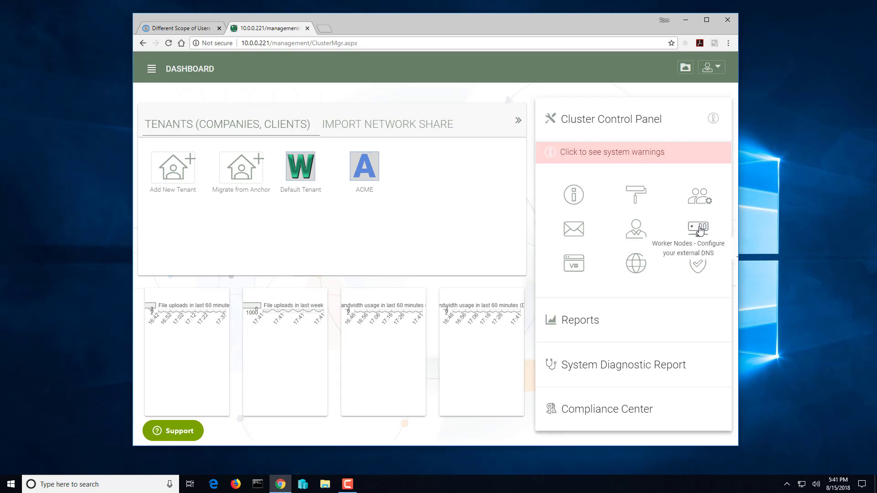
# Step: Inspect the Cluster Admin settings and the Additional Cluster Administrators entry, cancel the edit and return to the dashboard
pyautogui.click(635, 230)
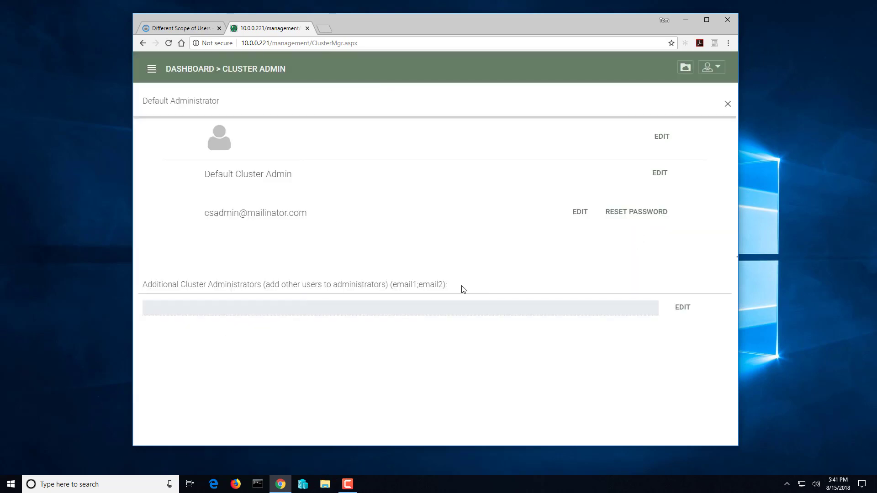
pyautogui.click(683, 307)
pyautogui.click(548, 304)
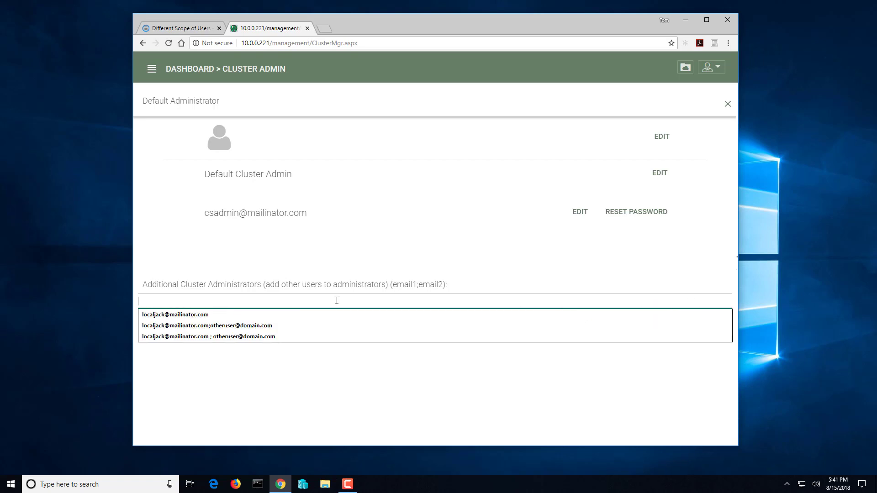
pyautogui.click(489, 244)
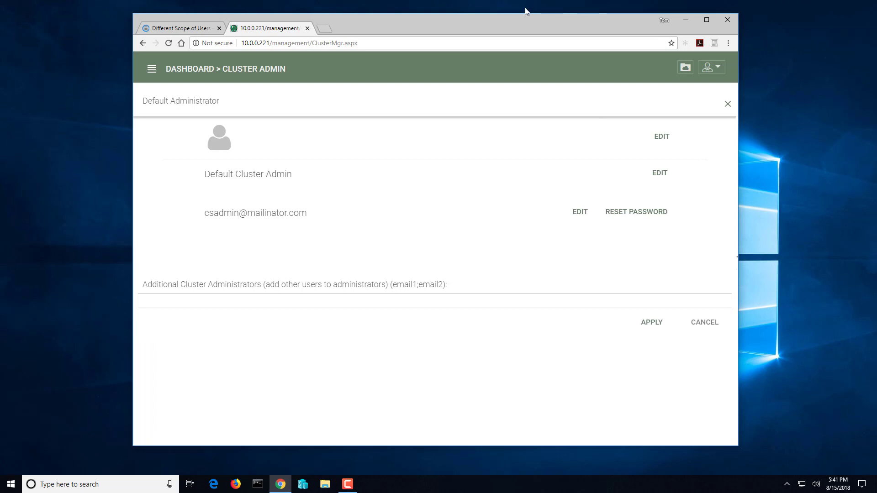
pyautogui.click(712, 326)
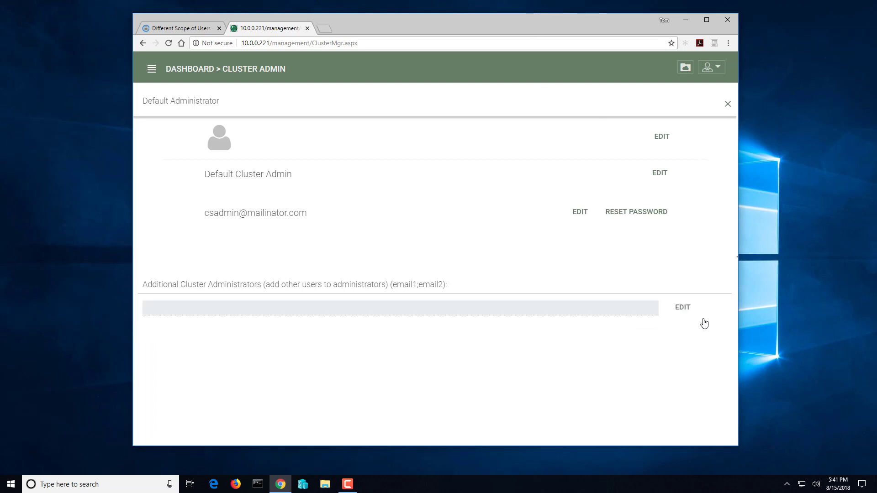
pyautogui.click(198, 71)
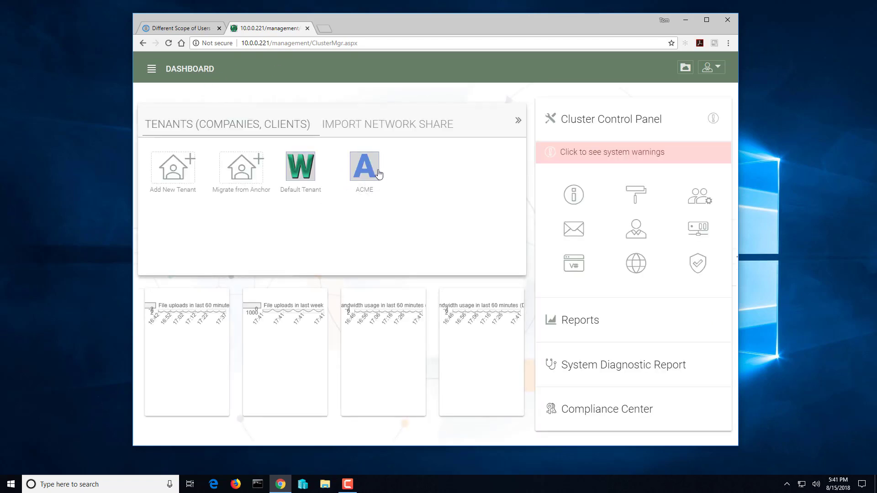
# Step: Open the Tenant Manager and examine the management options offered for the Default Tenant and ACME
pyautogui.click(197, 127)
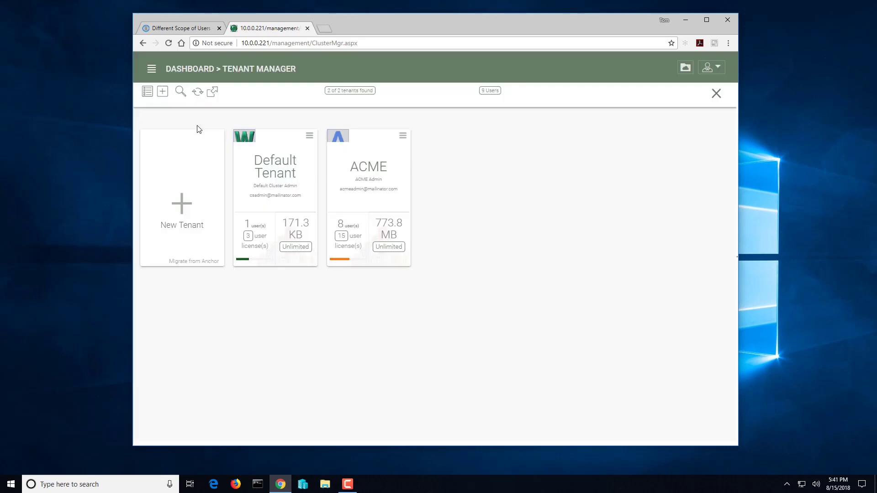
pyautogui.click(142, 43)
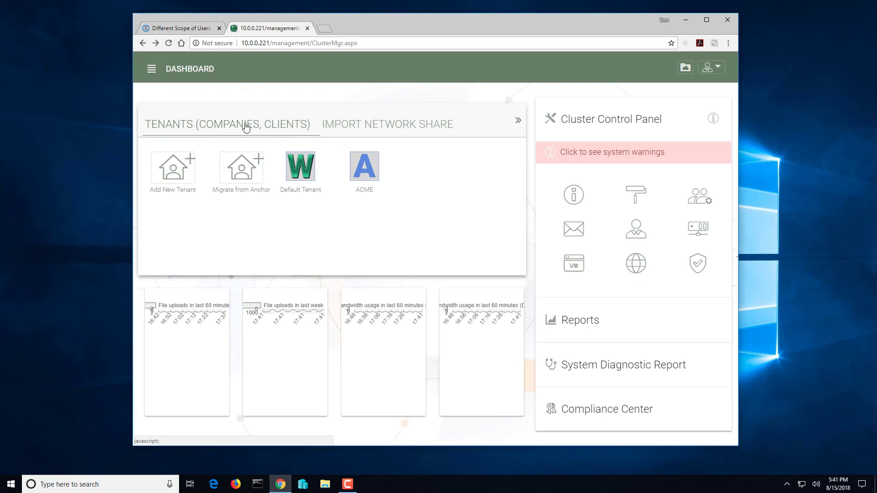
pyautogui.click(216, 130)
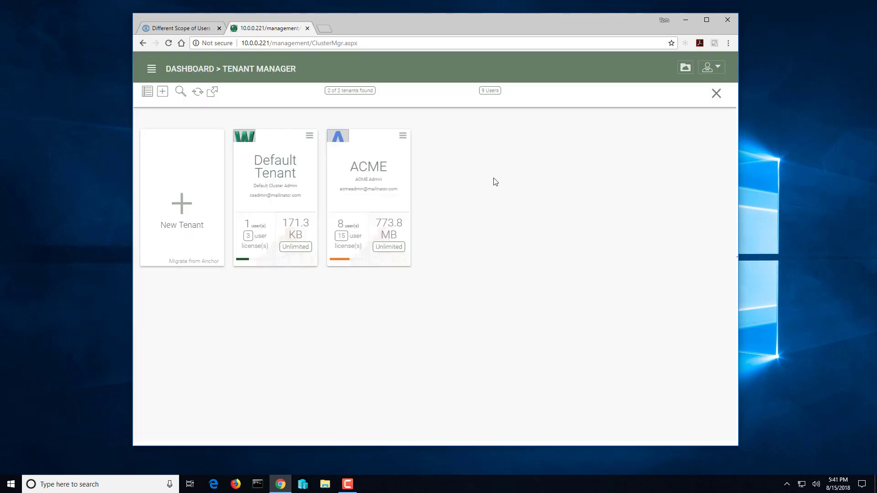
pyautogui.click(309, 137)
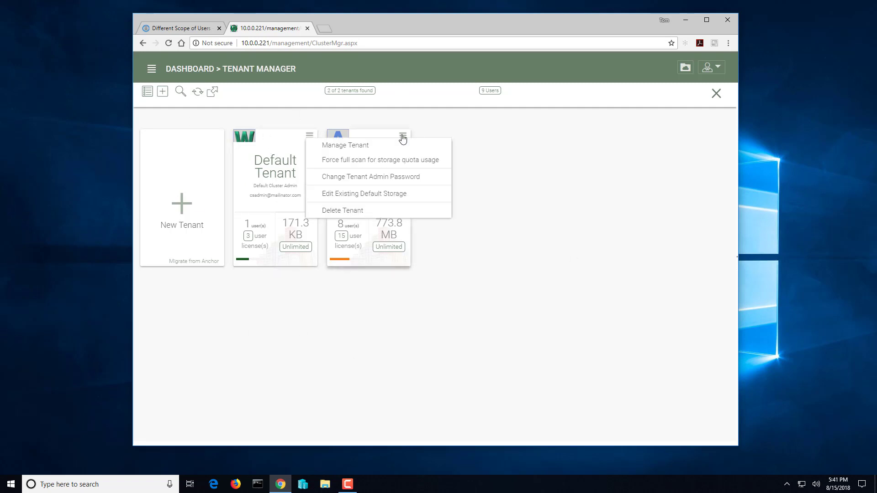
pyautogui.click(402, 136)
pyautogui.click(310, 136)
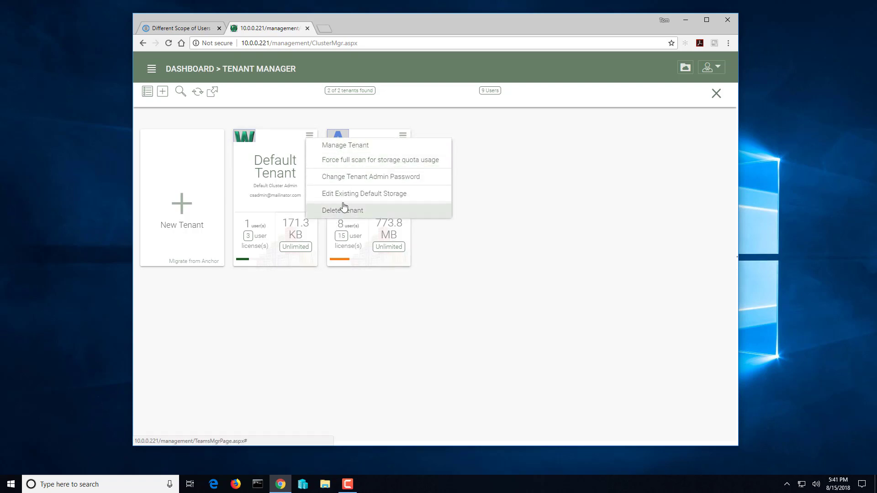
pyautogui.click(402, 136)
pyautogui.click(402, 136)
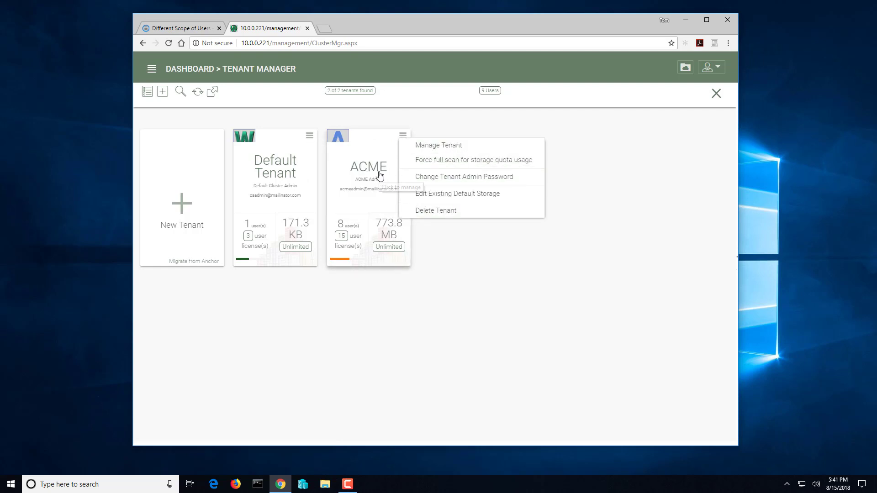
# Step: View the ACME tenant's dashboard through Manage Tenant and return to the main cluster dashboard
pyautogui.click(429, 145)
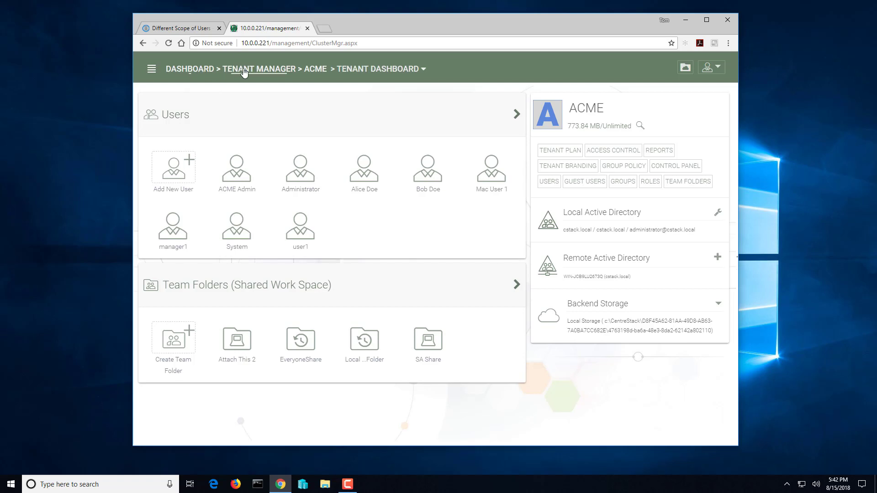
pyautogui.click(241, 69)
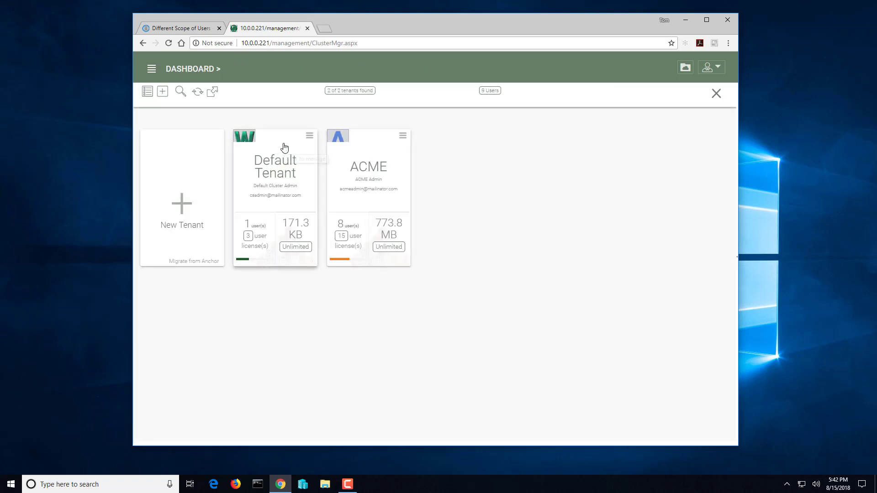
pyautogui.click(183, 69)
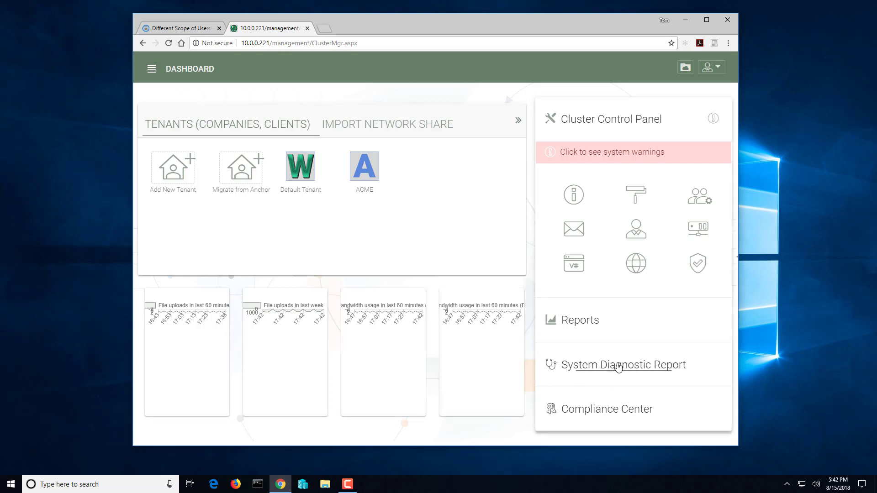
# Step: Run a system scan for the System Diagnostic Report, review the component checks and return to the dashboard
pyautogui.click(633, 368)
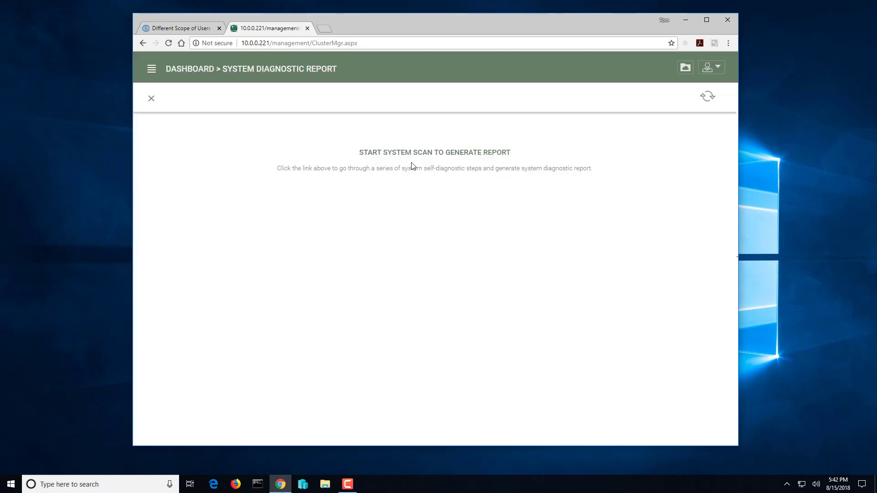
pyautogui.click(434, 153)
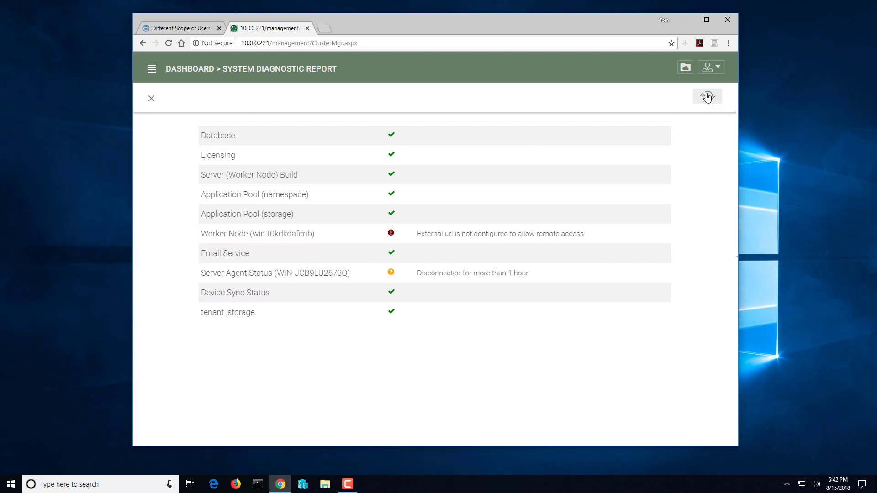
pyautogui.click(152, 100)
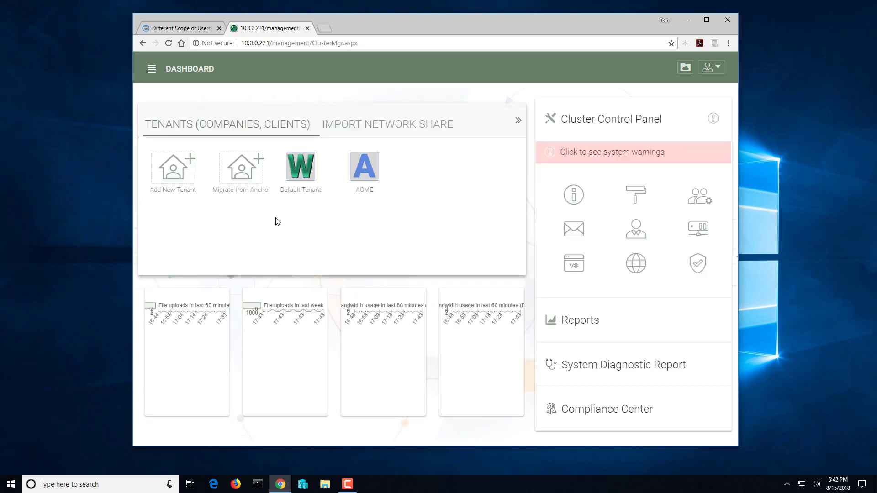
# Step: Open the cluster Reports, examine the available report types and return to the dashboard
pyautogui.click(152, 71)
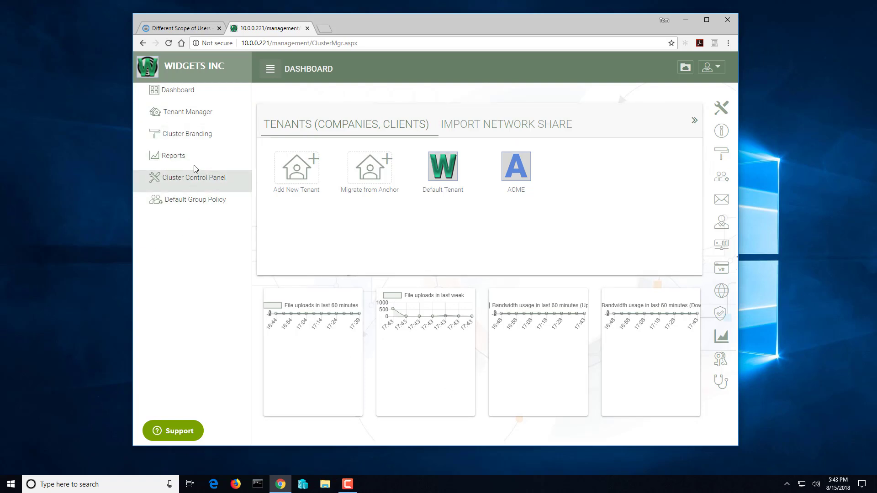
pyautogui.click(175, 164)
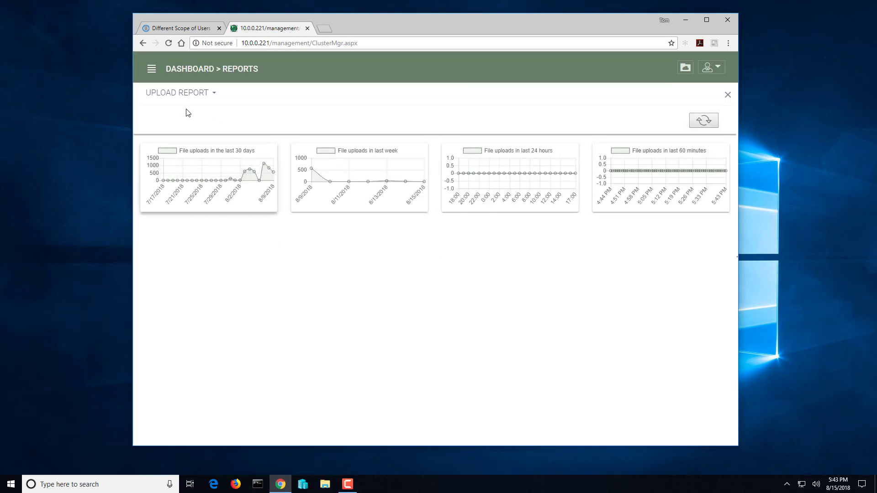
pyautogui.click(215, 94)
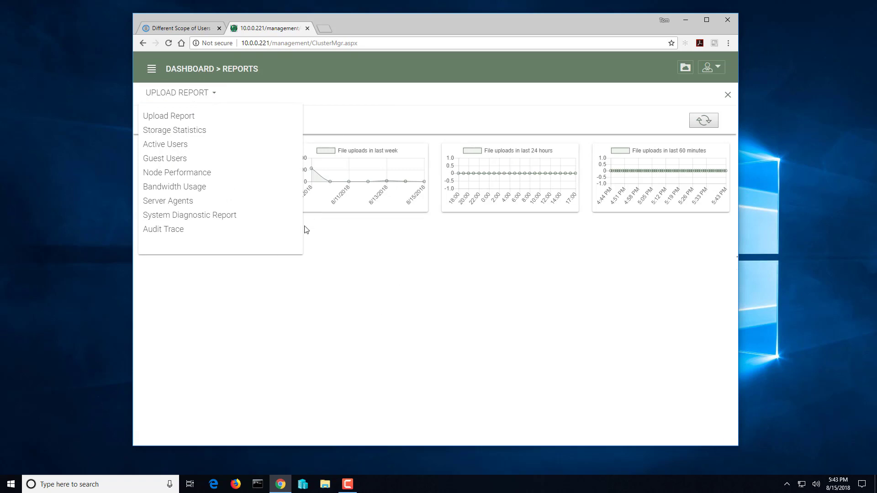
pyautogui.click(191, 70)
# Step: Review the General settings and section list of Cluster Branding, and open its Android Client section
pyautogui.click(152, 69)
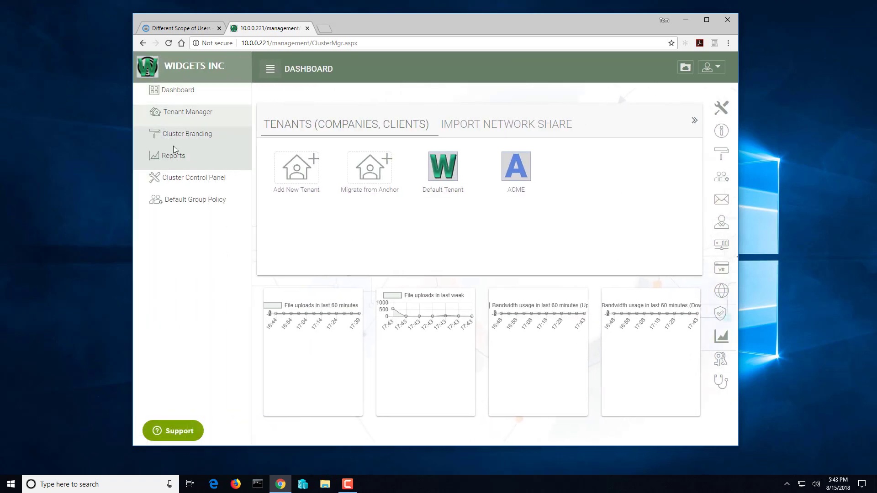
pyautogui.click(177, 134)
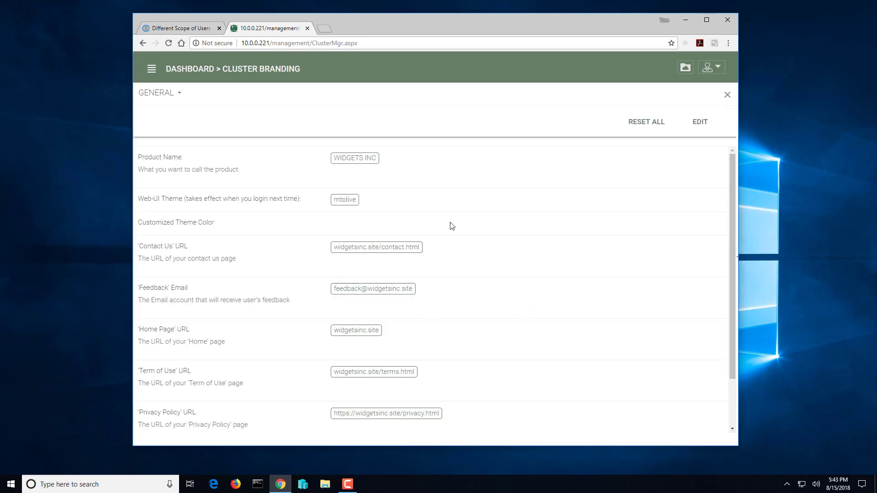
pyautogui.scroll(-2, 368, 266)
pyautogui.scroll(2, 397, 297)
pyautogui.scroll(-2, 185, 294)
pyautogui.scroll(2, 204, 276)
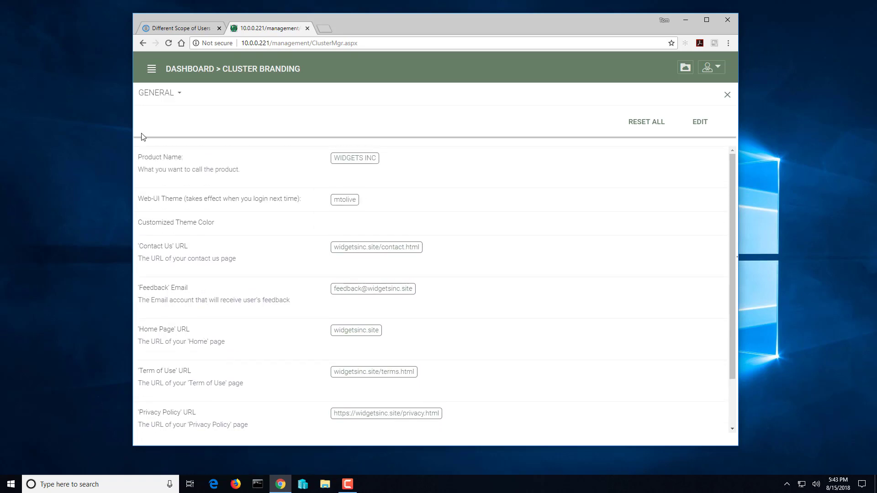
pyautogui.click(155, 94)
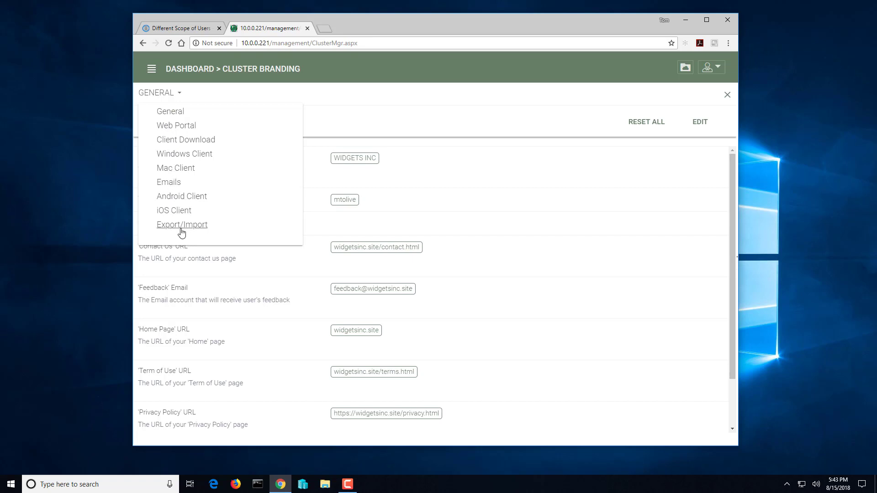
pyautogui.click(181, 198)
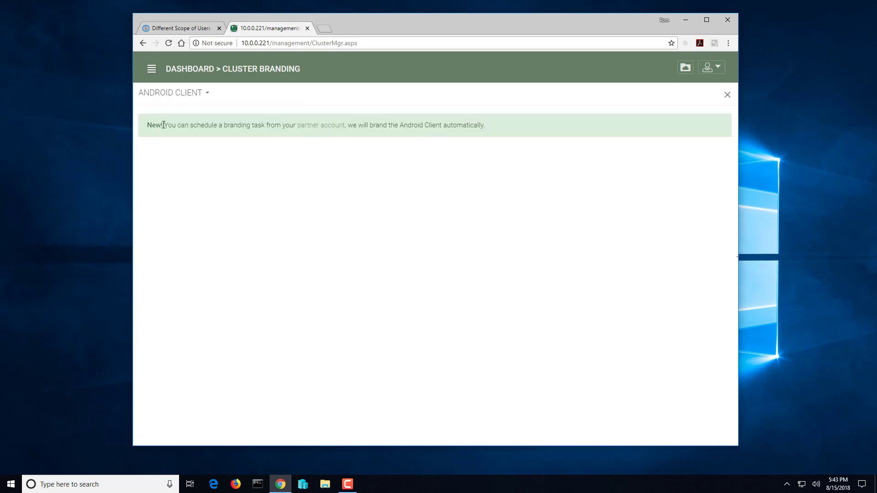
# Step: Open the partner account link from the Android Client notice in a new tab and sign in to the partner portal
pyautogui.rightClick(329, 130)
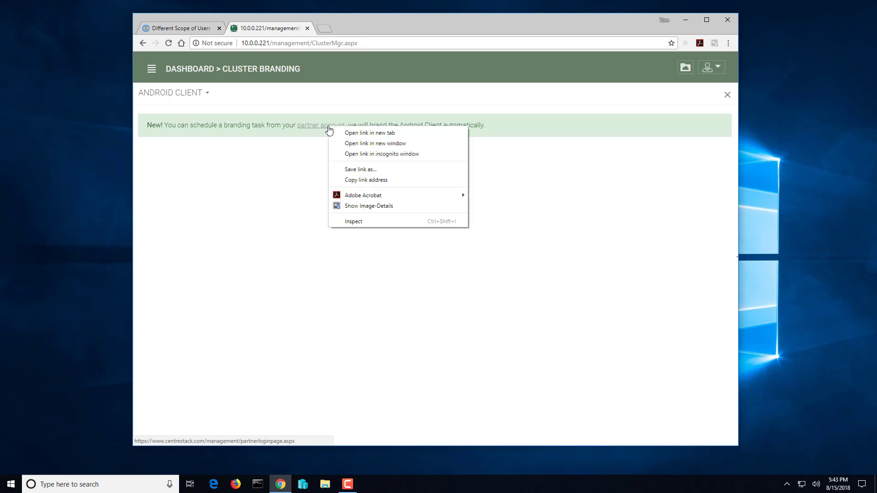
pyautogui.click(356, 133)
pyautogui.click(365, 29)
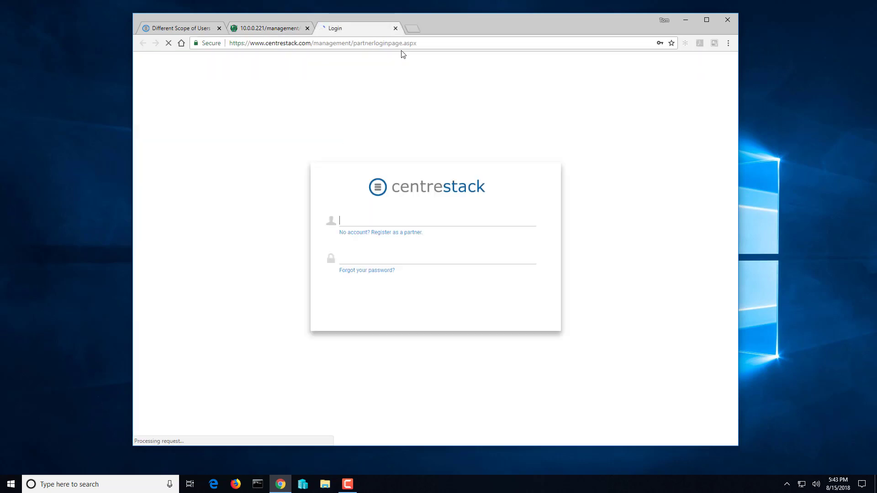
pyautogui.click(419, 308)
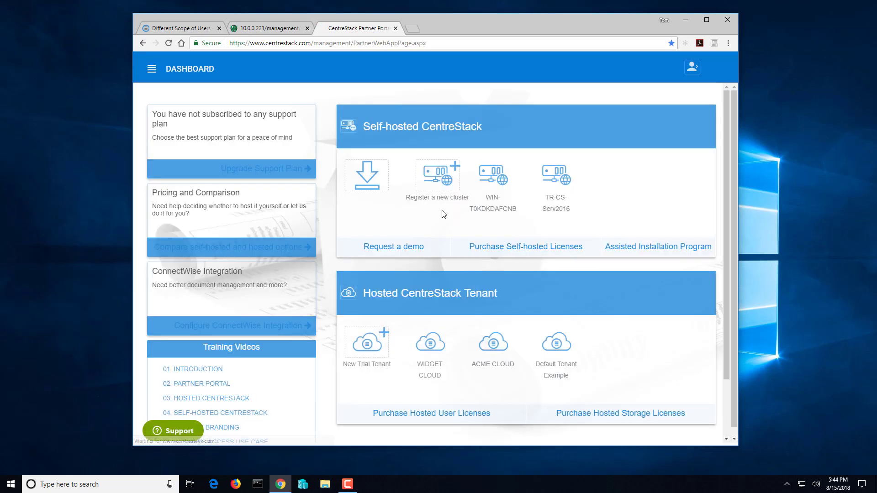
# Step: Open the partner portal's Branding settings and display the Branding Tasks section
pyautogui.click(152, 68)
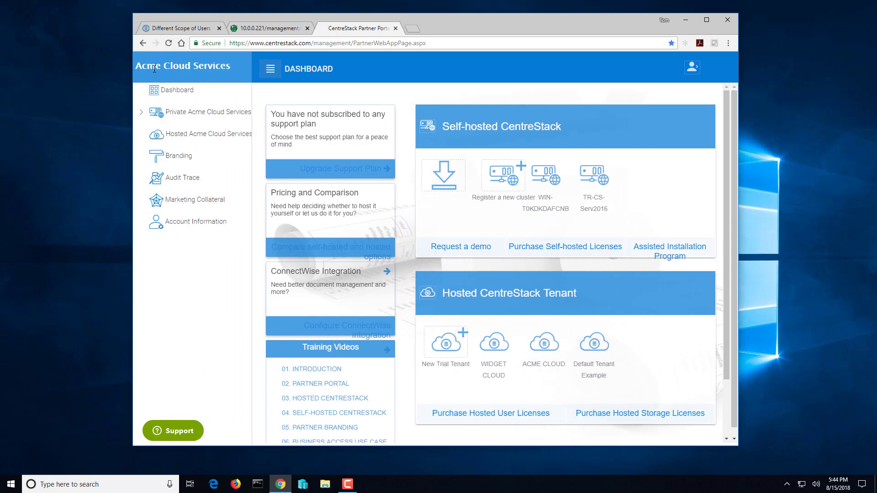
pyautogui.click(181, 158)
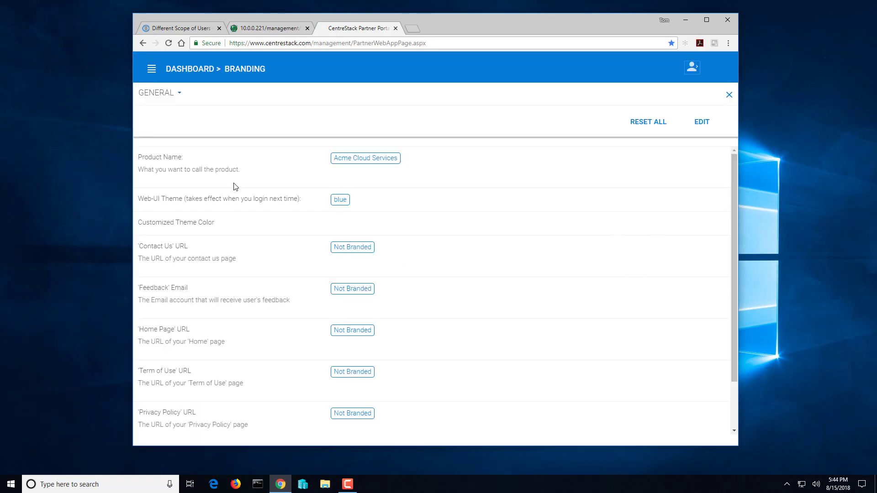
pyautogui.click(178, 93)
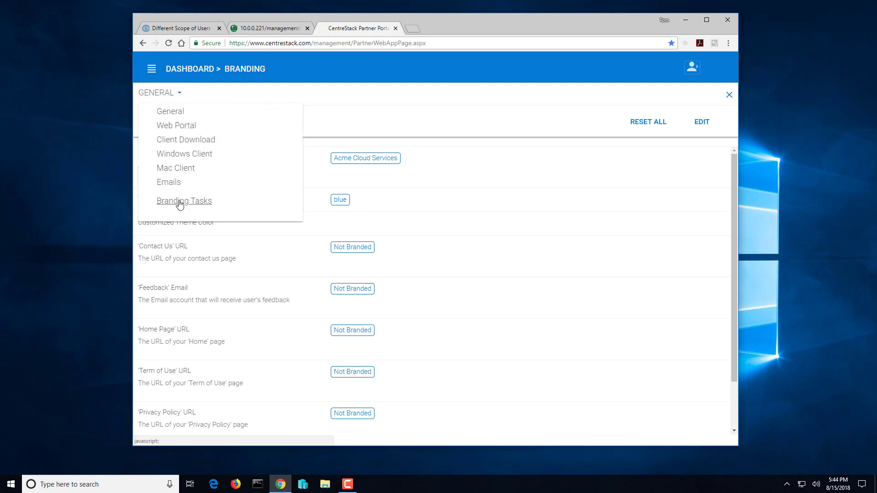
pyautogui.click(180, 202)
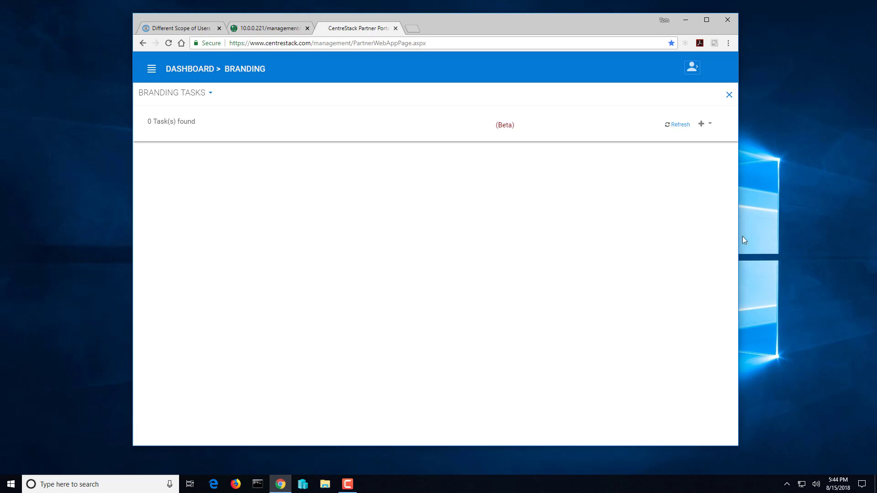
# Step: Examine the form for scheduling an Android client branding task, and close the partner portal without creating the task
pyautogui.click(708, 127)
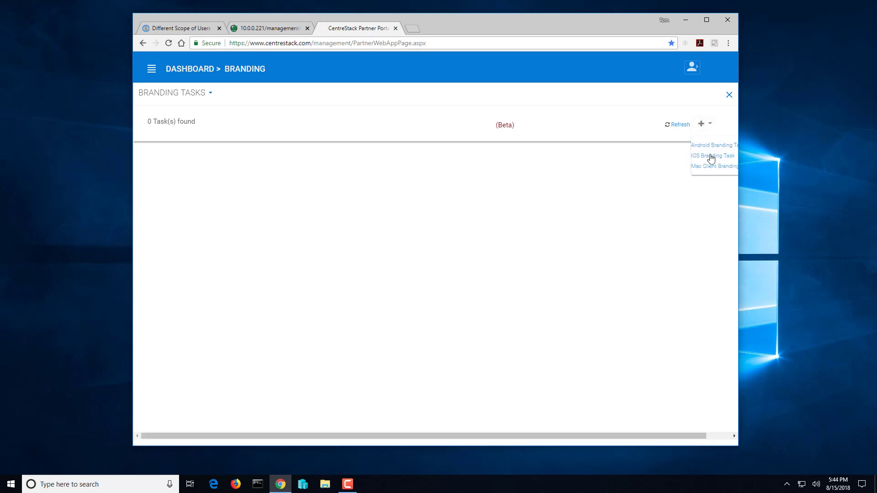
pyautogui.click(714, 146)
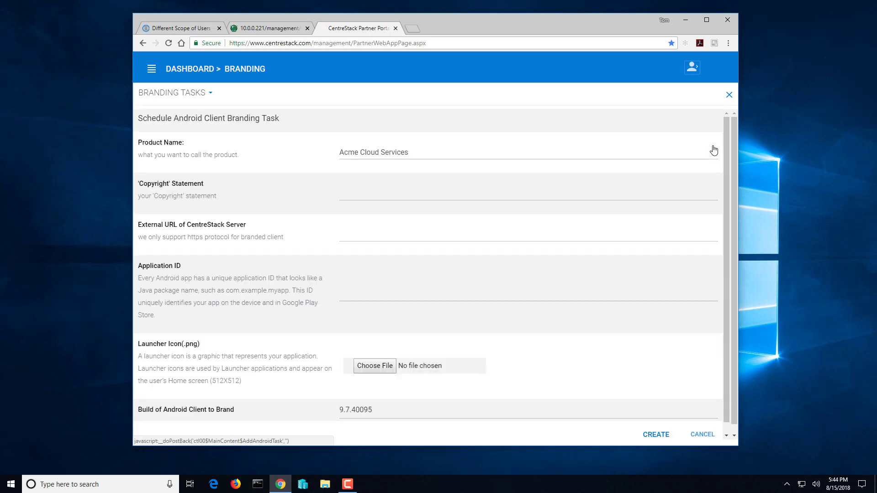
pyautogui.scroll(-1, 542, 261)
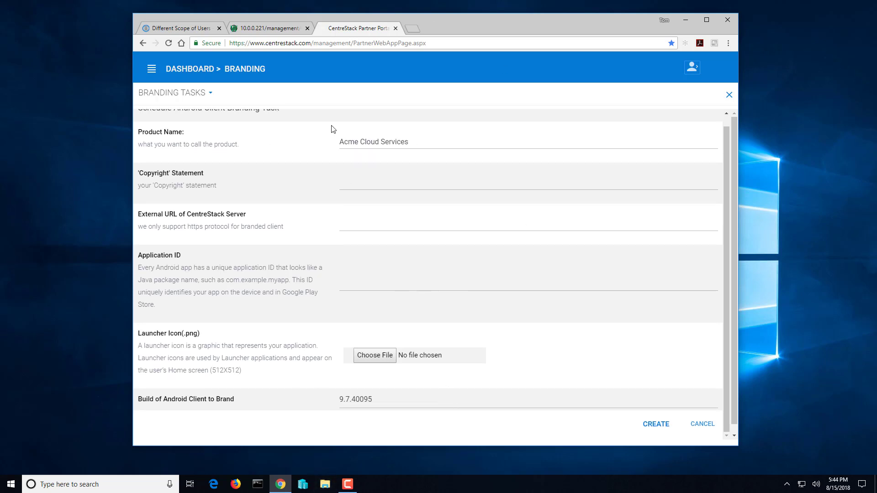
pyautogui.scroll(1, 431, 261)
pyautogui.scroll(-1, 448, 284)
pyautogui.scroll(1, 477, 323)
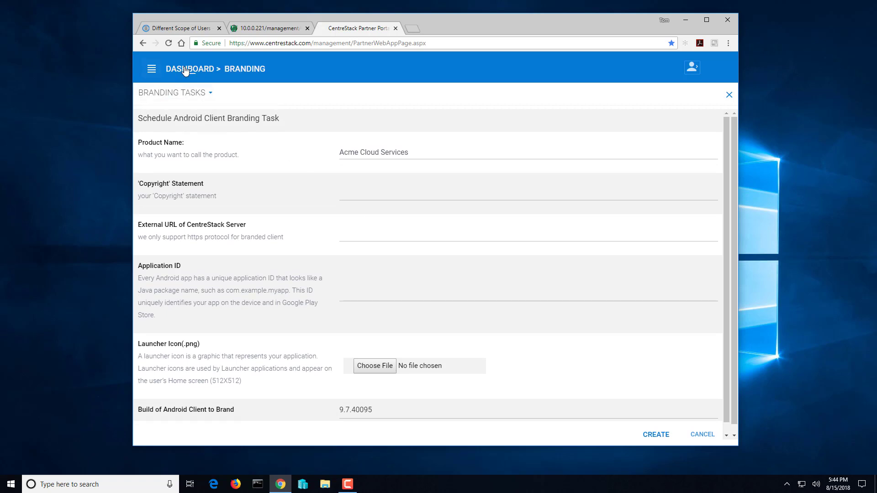
pyautogui.click(395, 28)
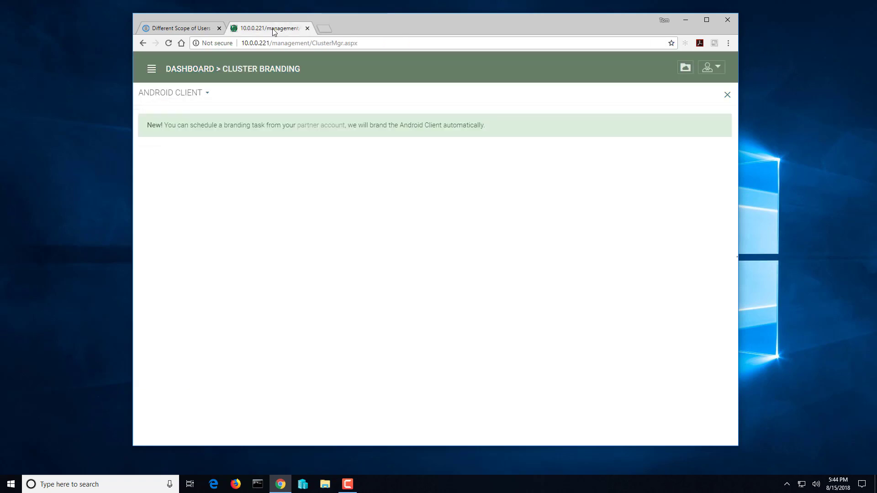
# Step: Return from Cluster Branding to the dashboard, view the Cluster Control Panel through the navigation list and go back to the dashboard
pyautogui.click(177, 71)
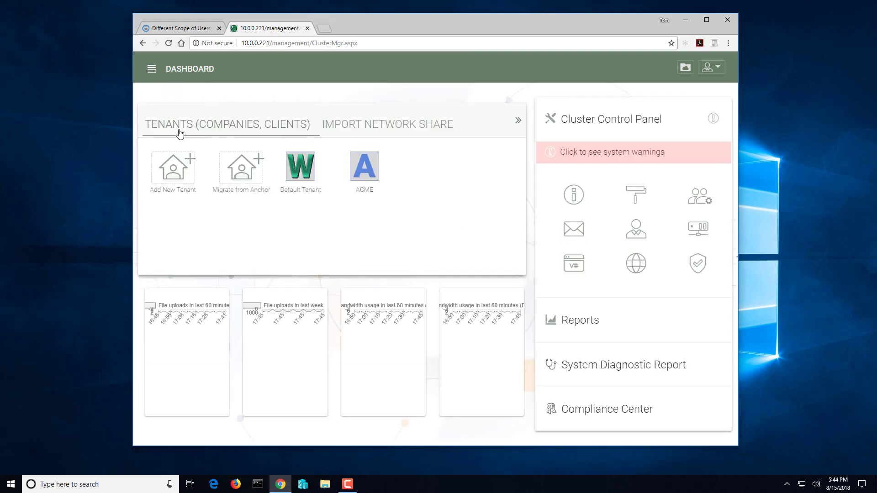
pyautogui.click(151, 69)
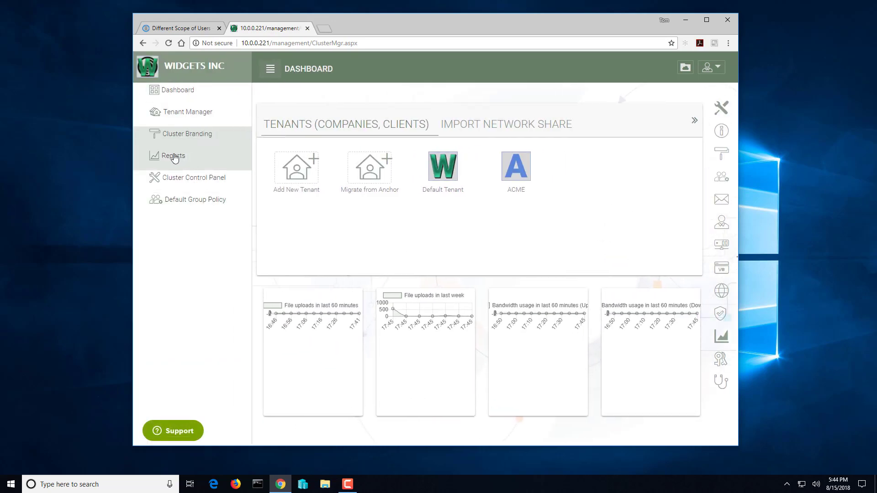
pyautogui.click(188, 181)
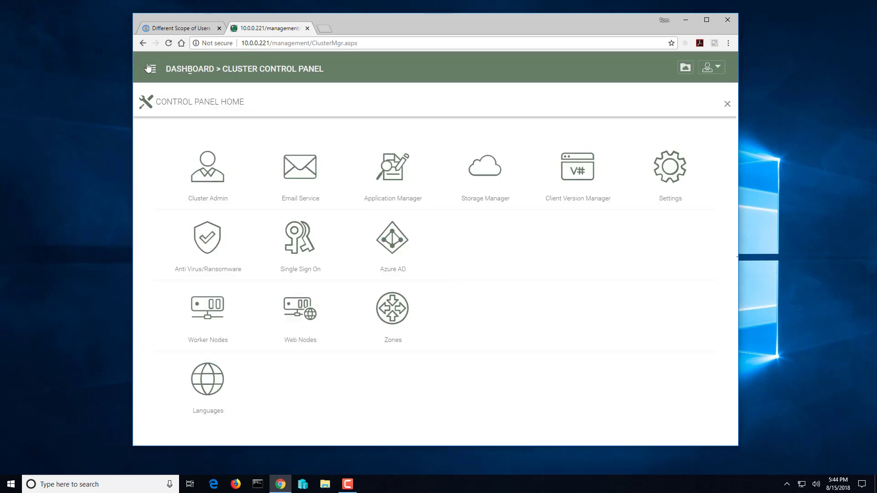
pyautogui.click(148, 68)
pyautogui.click(185, 90)
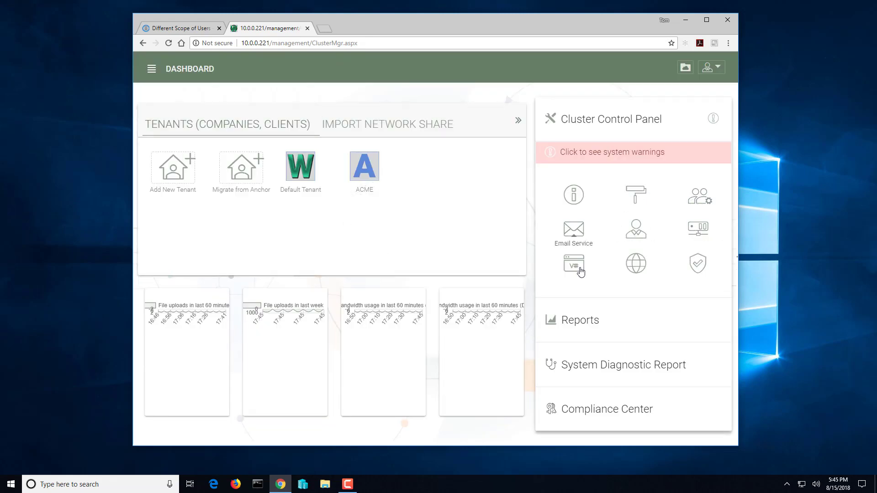
# Step: Compare the dashboard and navigation list routes to the Cluster Control Panel, examine its options and return to the full dashboard
pyautogui.click(621, 124)
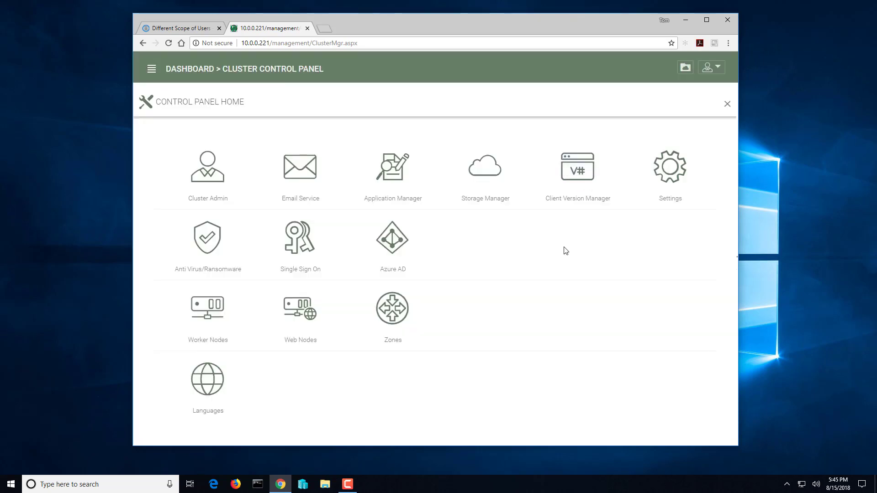
pyautogui.click(151, 69)
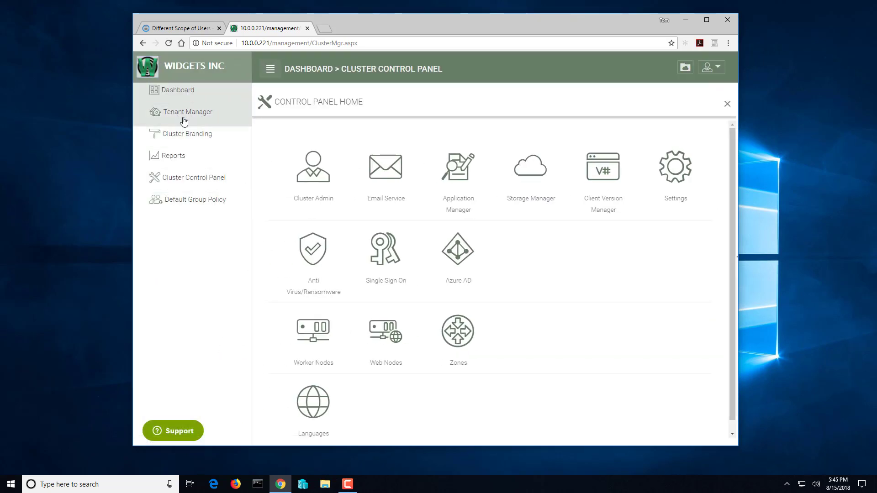
pyautogui.click(182, 180)
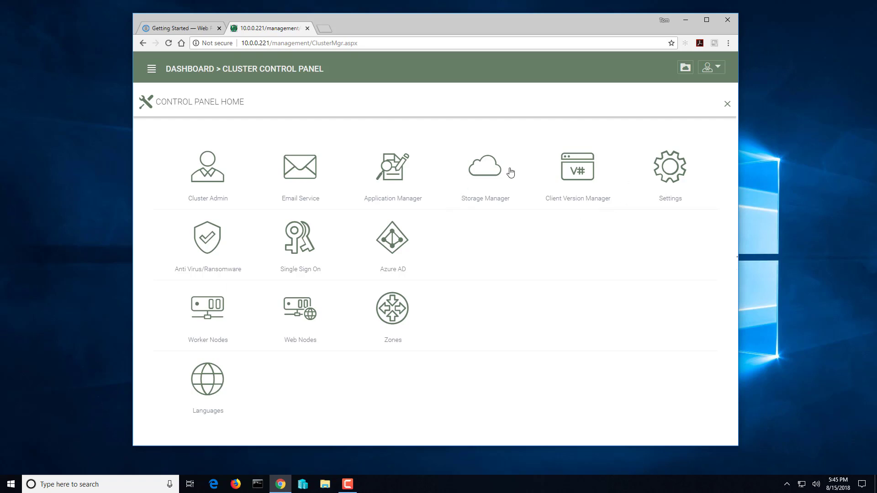
pyautogui.click(169, 73)
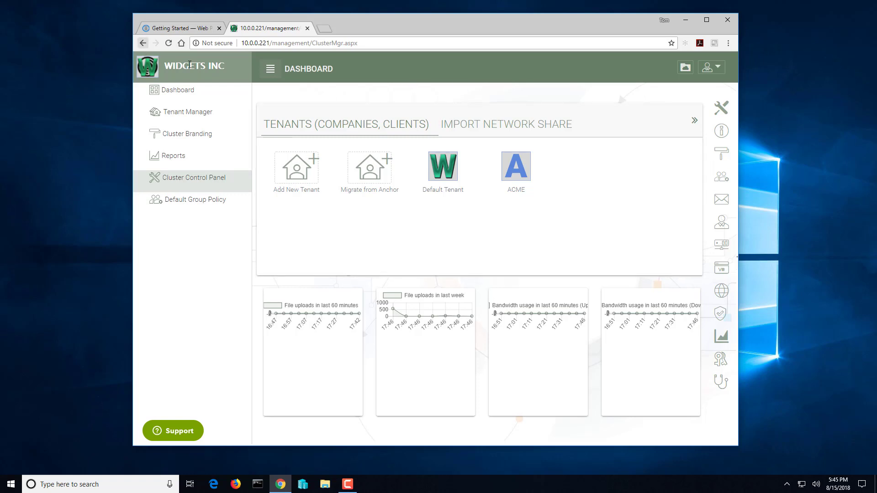
pyautogui.click(260, 69)
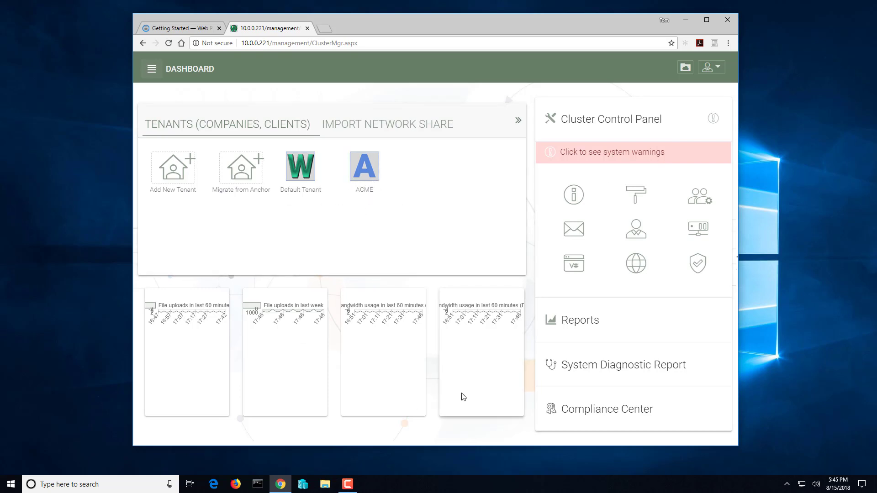
# Step: Log out of the cluster administrator account and sign in to the portal with the saved ACME tenant administrator account
pyautogui.click(719, 68)
pyautogui.click(669, 205)
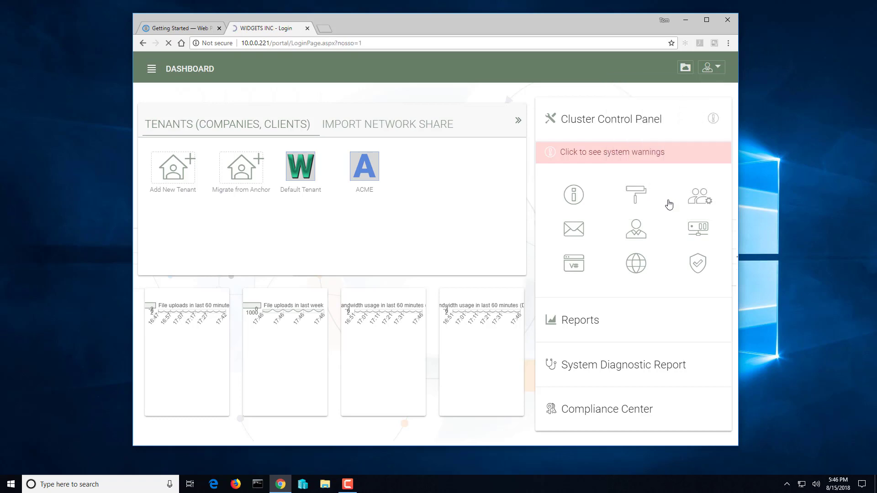
pyautogui.click(567, 239)
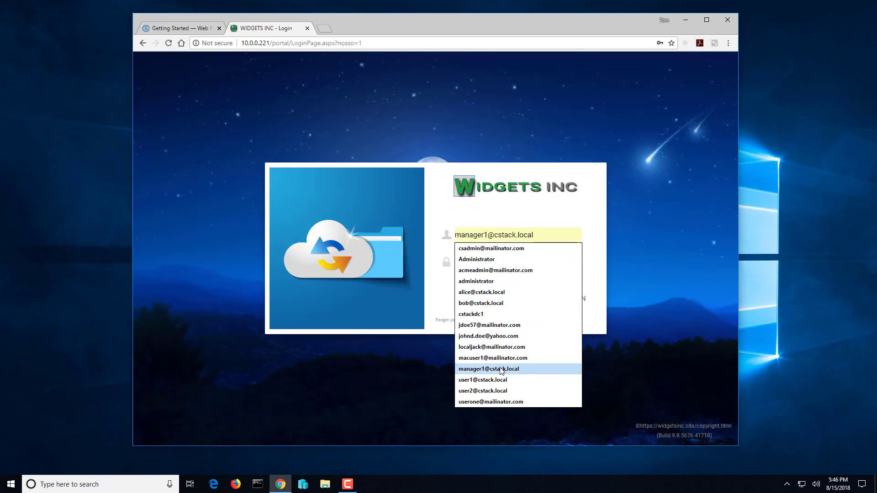
pyautogui.click(495, 270)
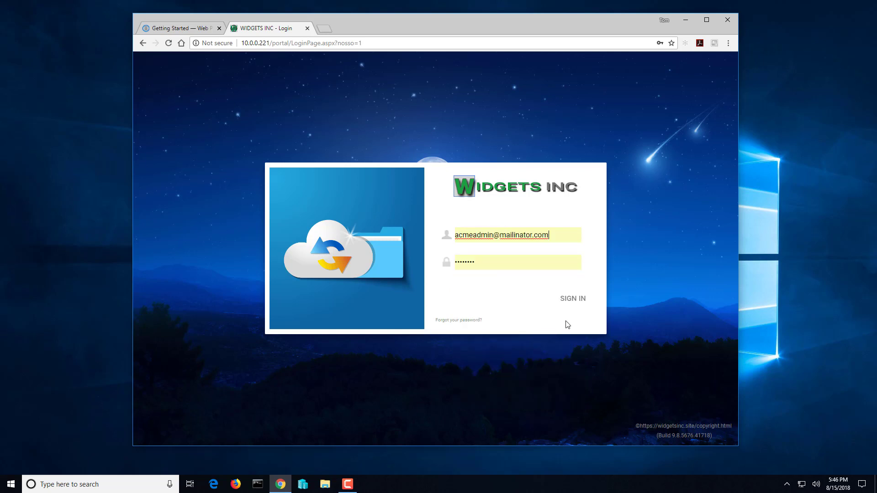
pyautogui.click(572, 300)
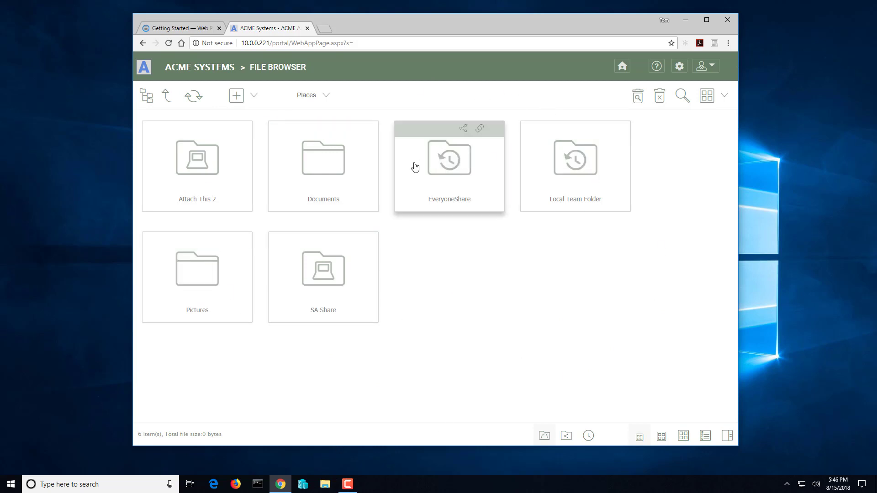
# Step: Open the ACME tenant dashboard, expand User Manager in the navigation list, and view the tenant Control Panel before returning to the dashboard
pyautogui.click(680, 67)
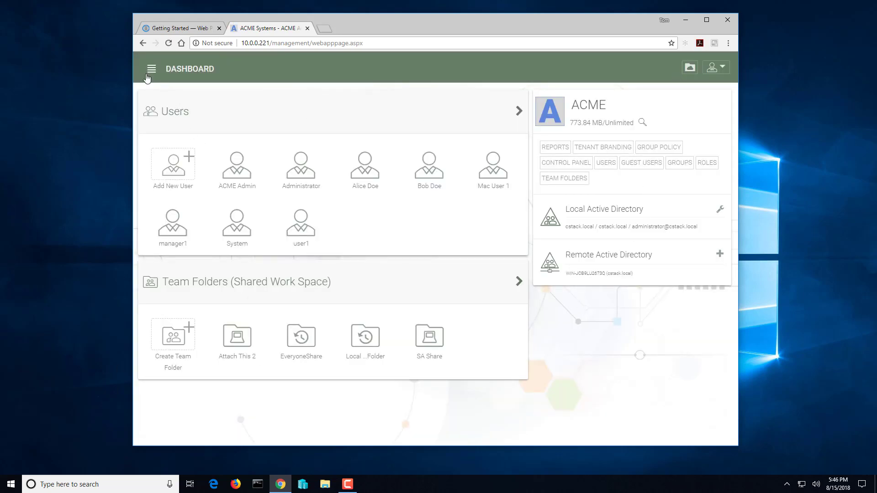
pyautogui.click(151, 69)
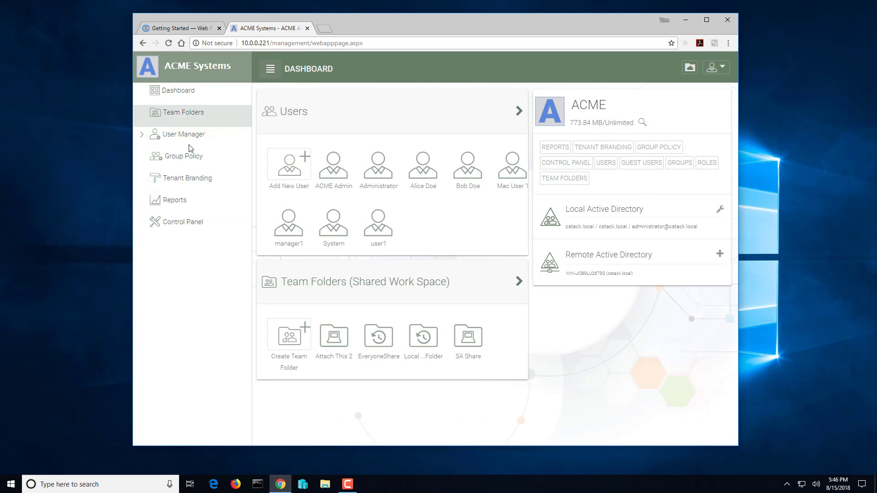
pyautogui.click(142, 136)
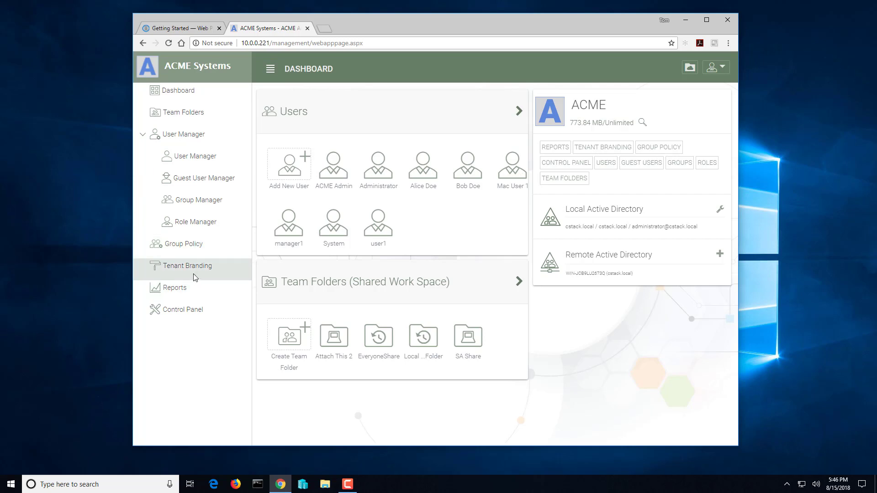
pyautogui.click(183, 315)
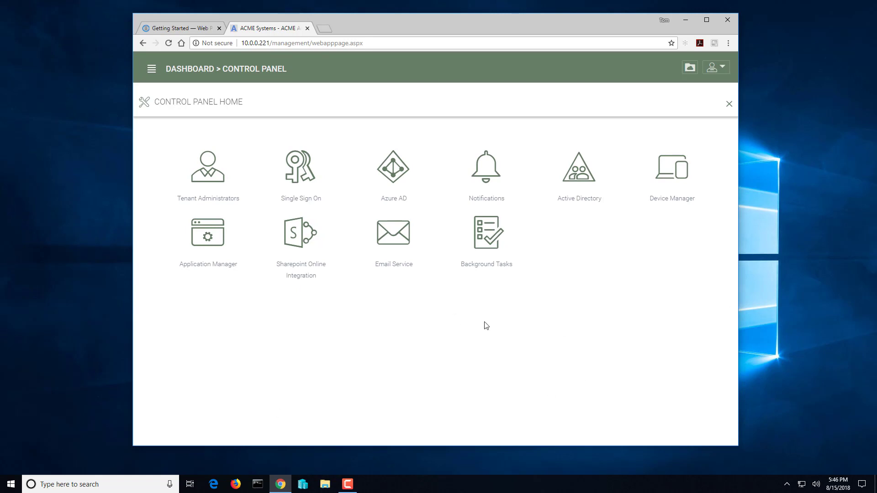
pyautogui.click(189, 69)
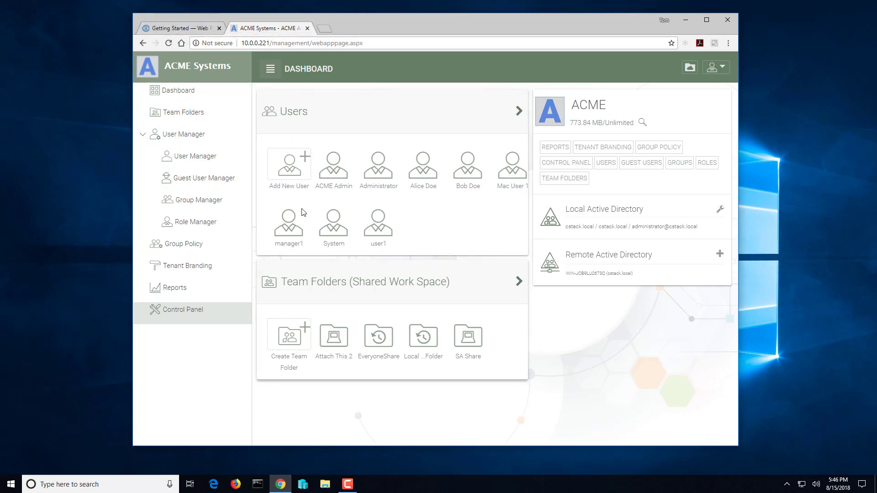
# Step: Go back from the Web Portal User Guide to the CentreStack documentation list and open the Administration Guide's Tenant Administration chapter
pyautogui.click(165, 30)
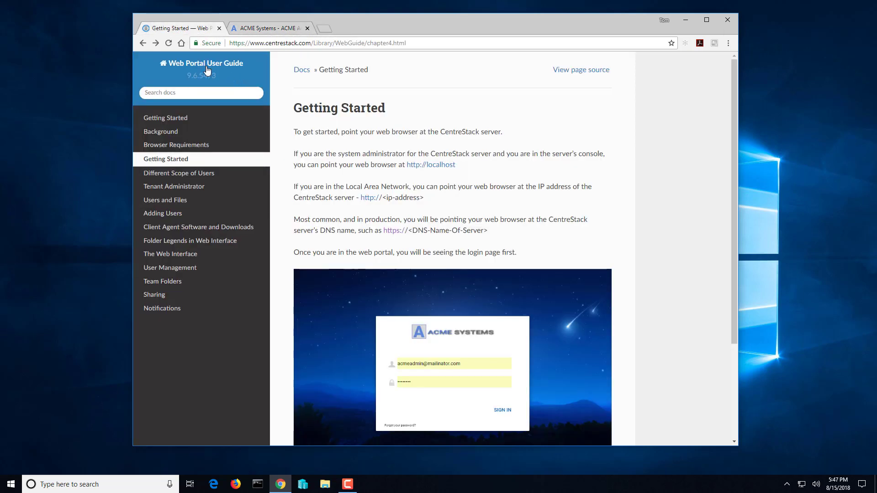
pyautogui.click(142, 44)
pyautogui.click(143, 43)
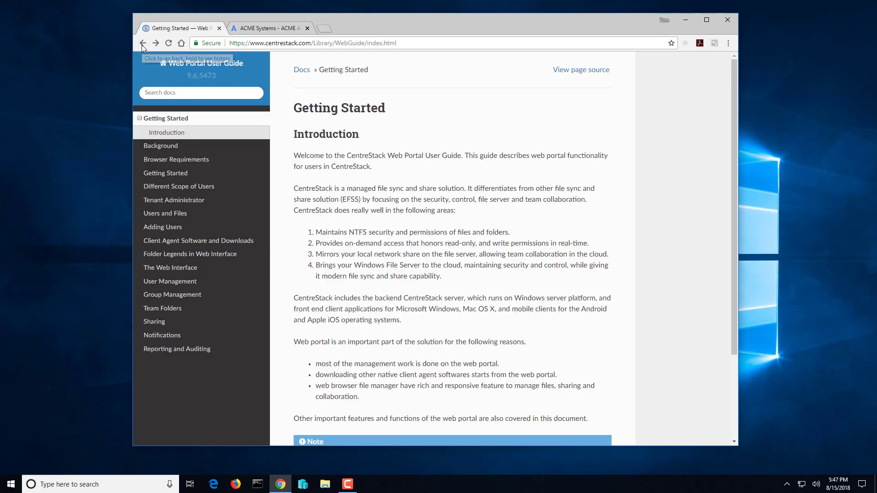
pyautogui.click(142, 43)
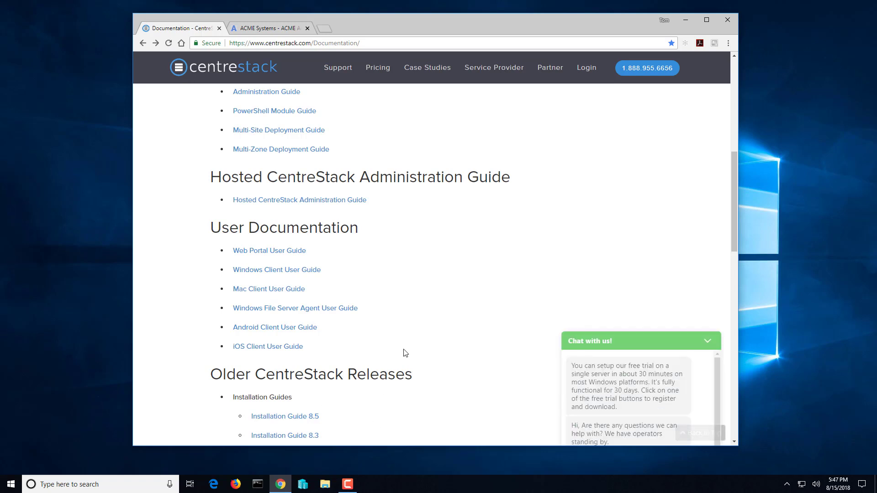
pyautogui.scroll(3, 398, 338)
pyautogui.scroll(-2, 388, 316)
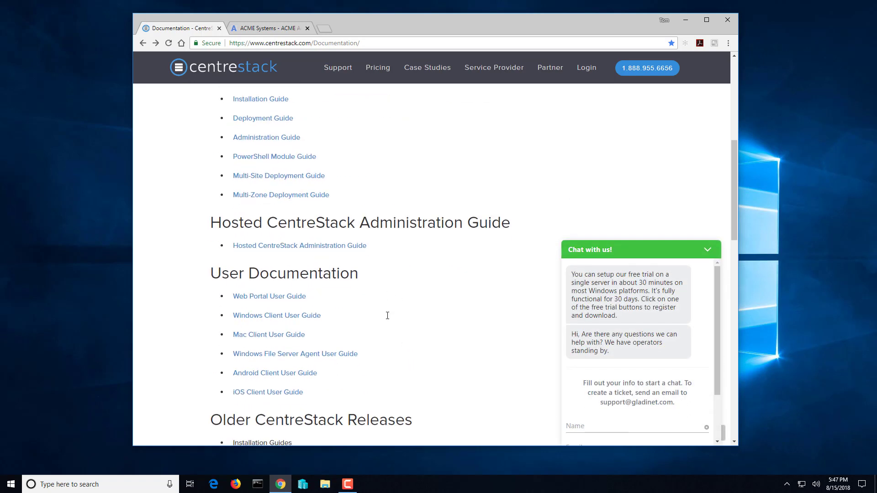
pyautogui.scroll(2, 376, 325)
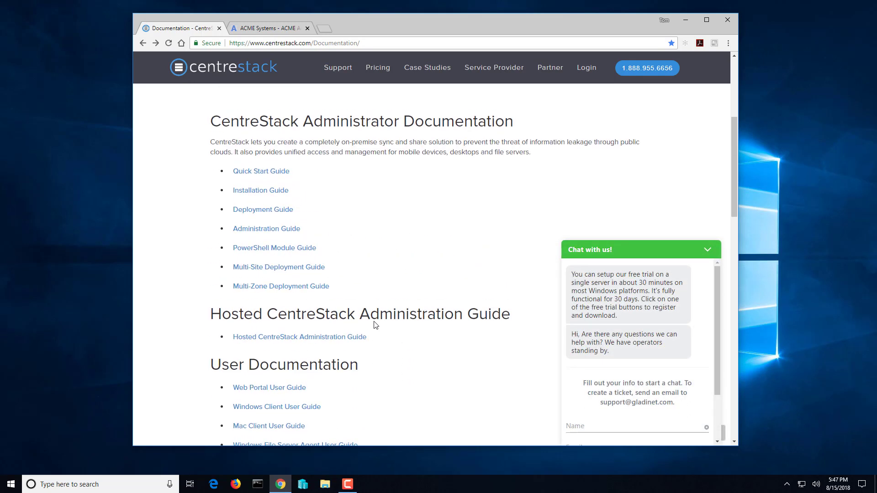
pyautogui.click(288, 229)
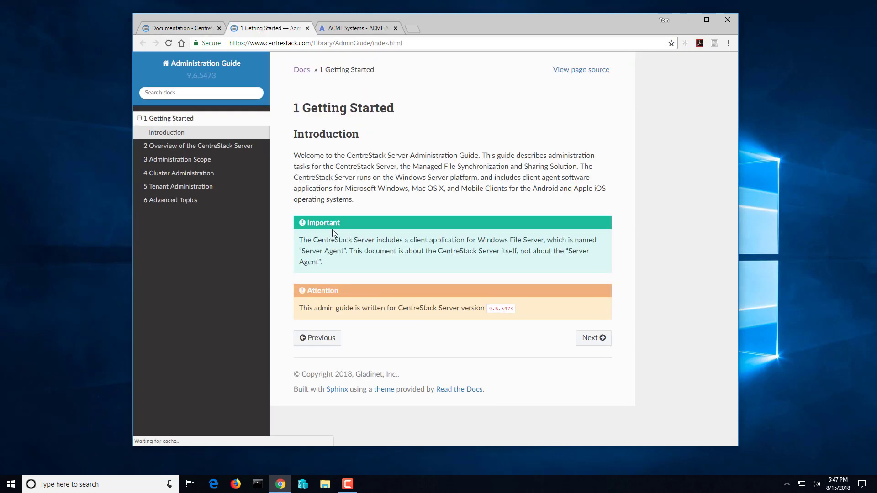
pyautogui.click(199, 184)
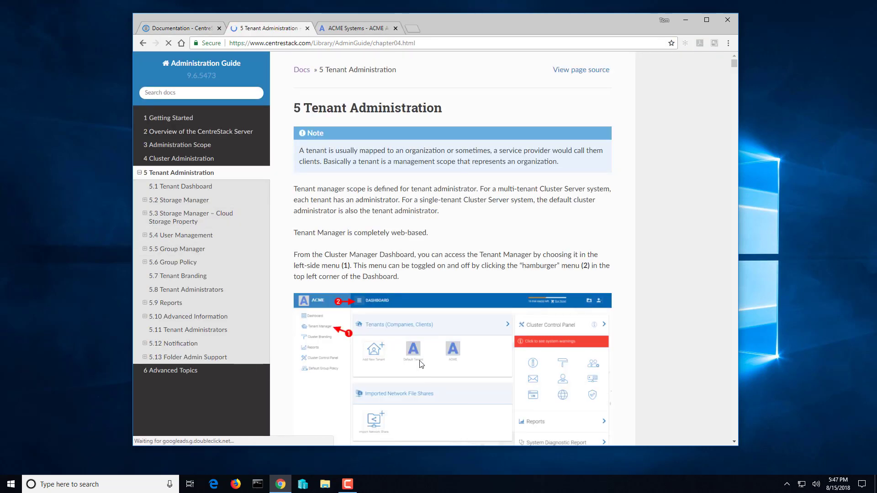
# Step: Return to the ACME portal, log out the tenant administrator and sign in with a regular user's saved account
pyautogui.click(367, 31)
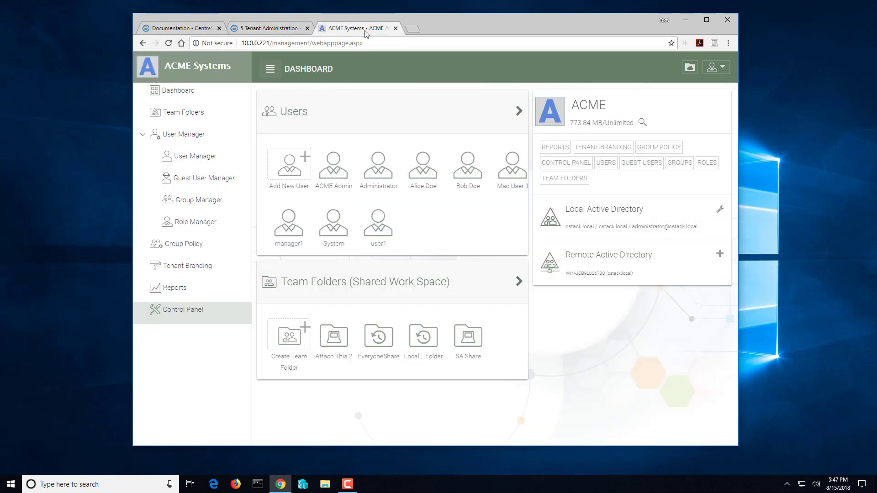
pyautogui.click(715, 70)
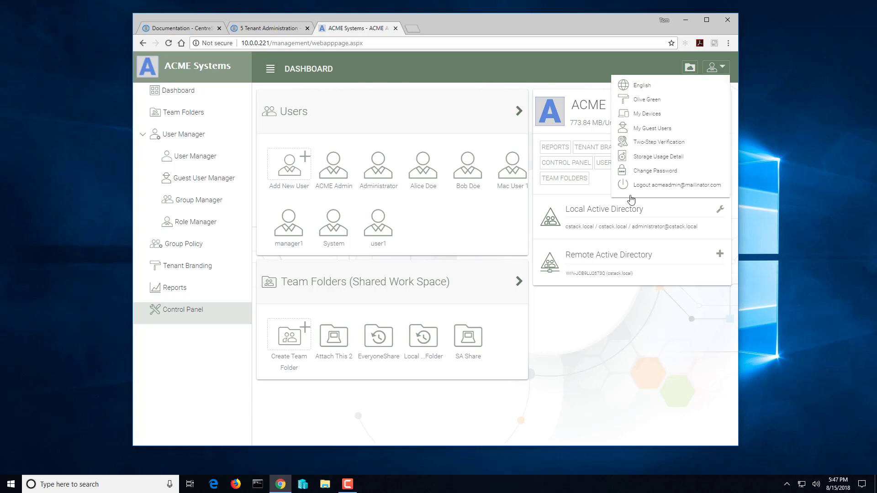
pyautogui.click(704, 194)
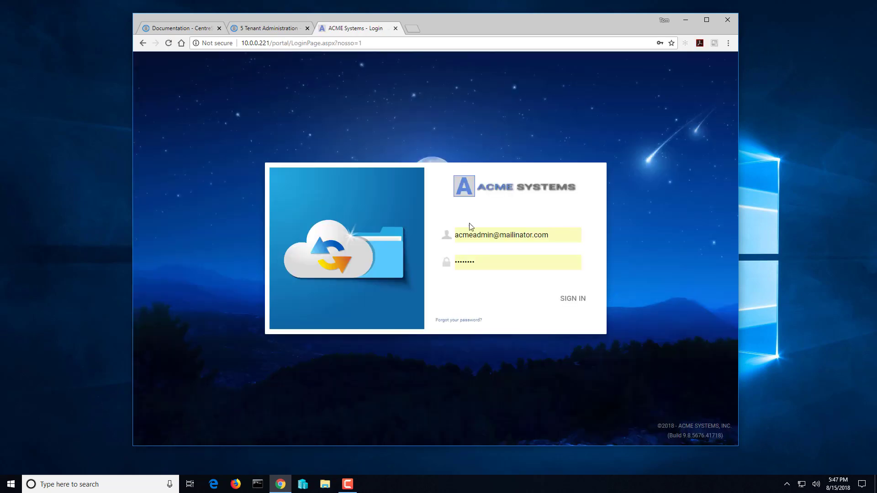
pyautogui.click(565, 235)
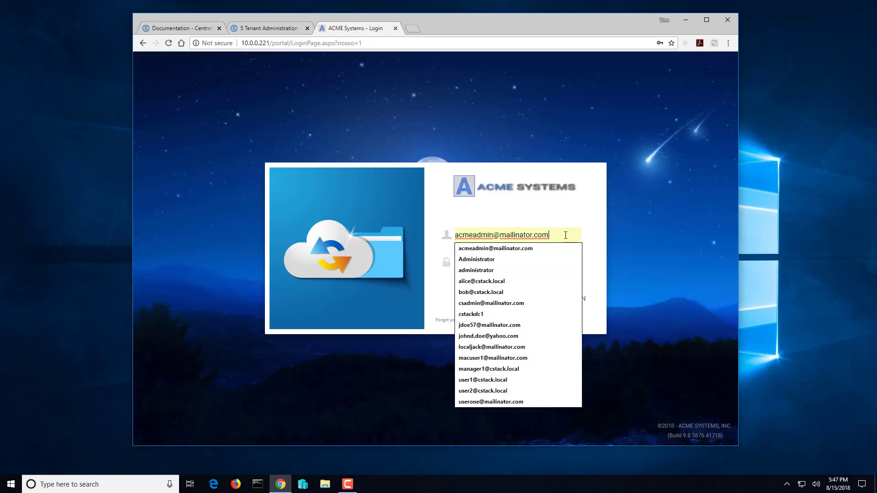
pyautogui.click(497, 282)
pyautogui.click(573, 300)
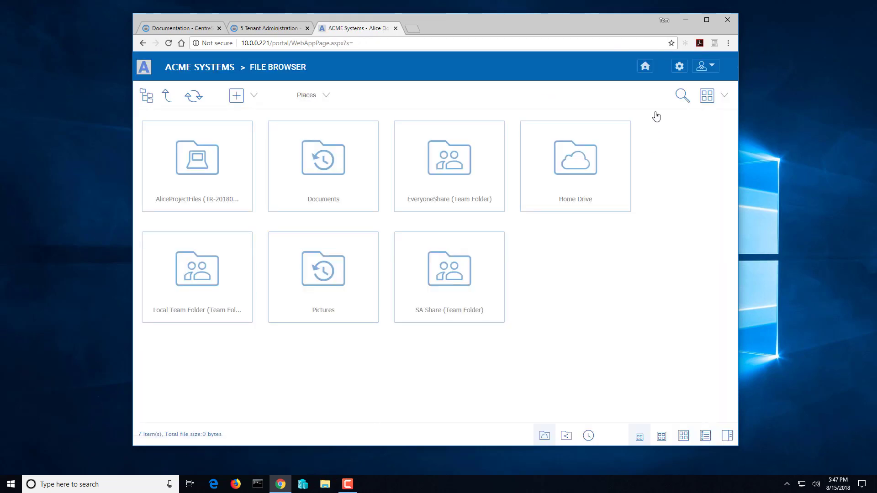
# Step: View the regular user's account information page and return to the file browser
pyautogui.click(680, 69)
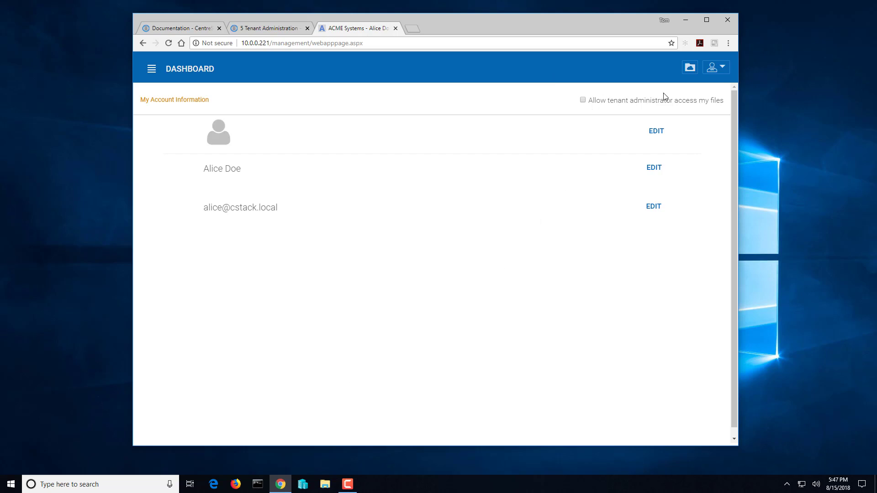
pyautogui.click(690, 69)
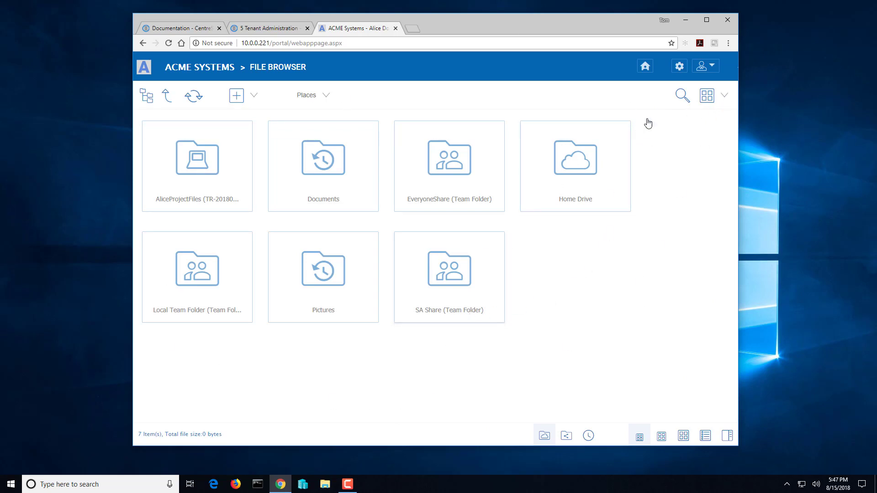
# Step: Show the file browser's info panel, examine its Activities and Sharing and Collaboration sections, and hide the panel again
pyautogui.click(724, 97)
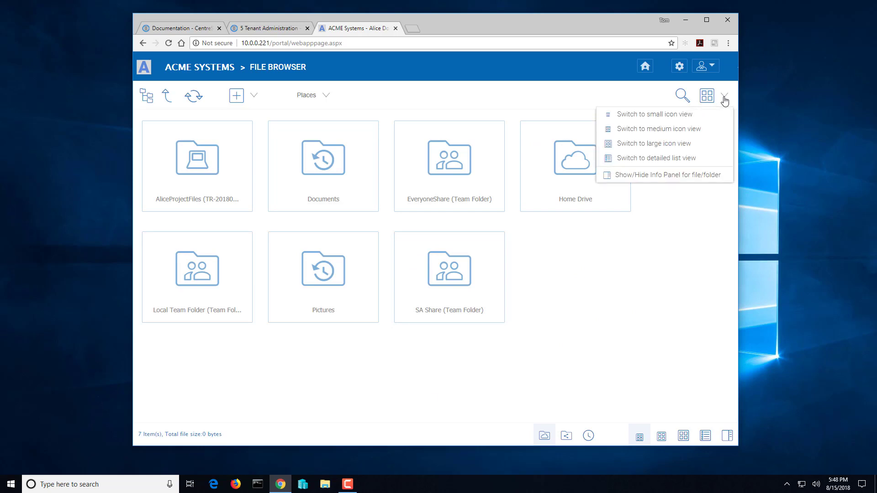
pyautogui.click(659, 177)
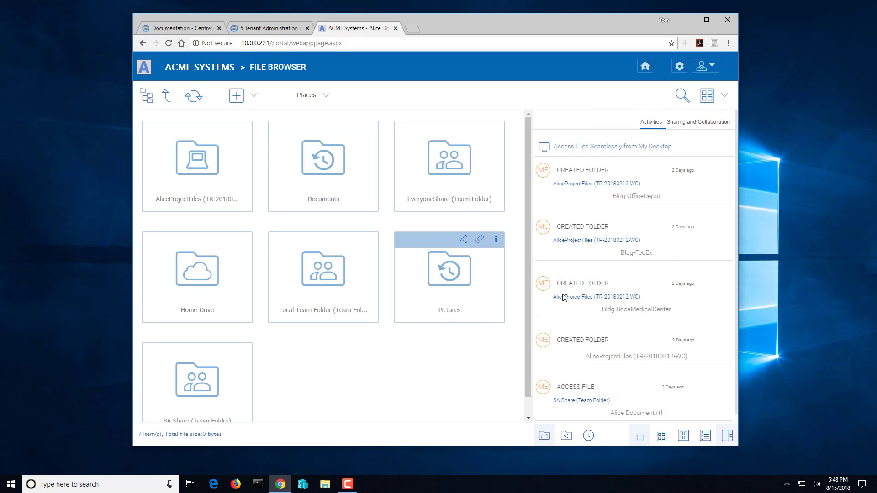
pyautogui.click(699, 121)
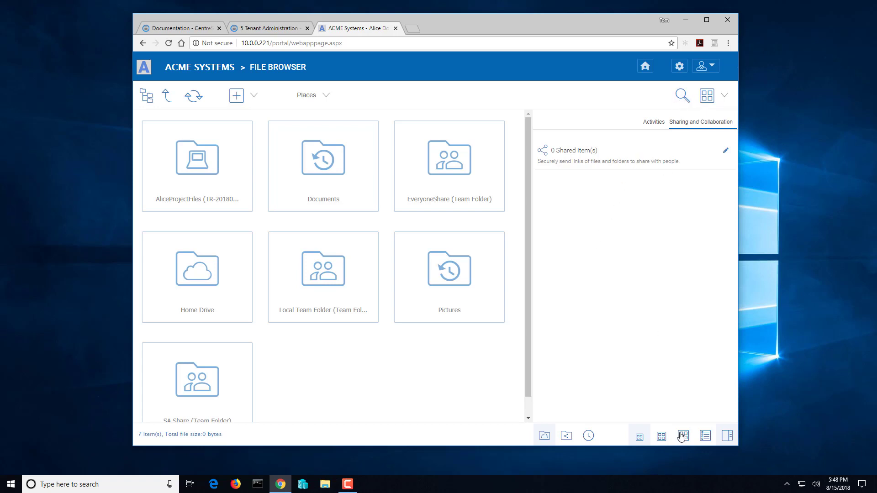
pyautogui.click(727, 438)
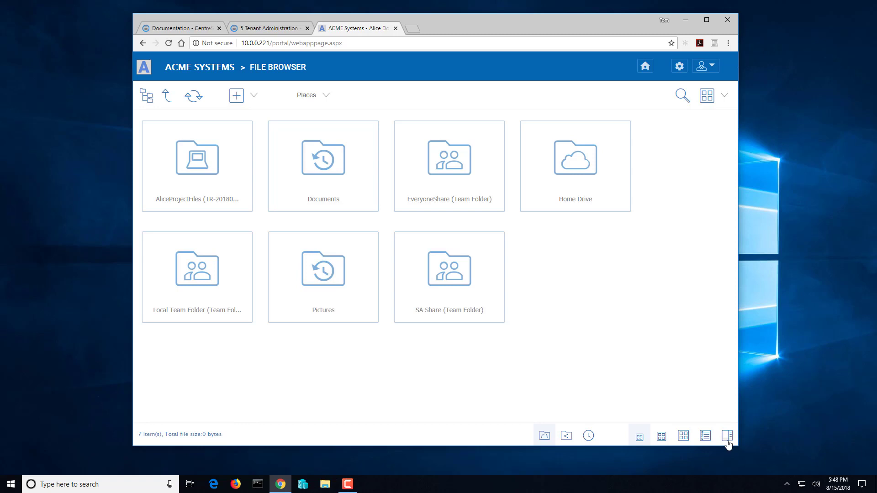
pyautogui.click(727, 440)
pyautogui.click(728, 439)
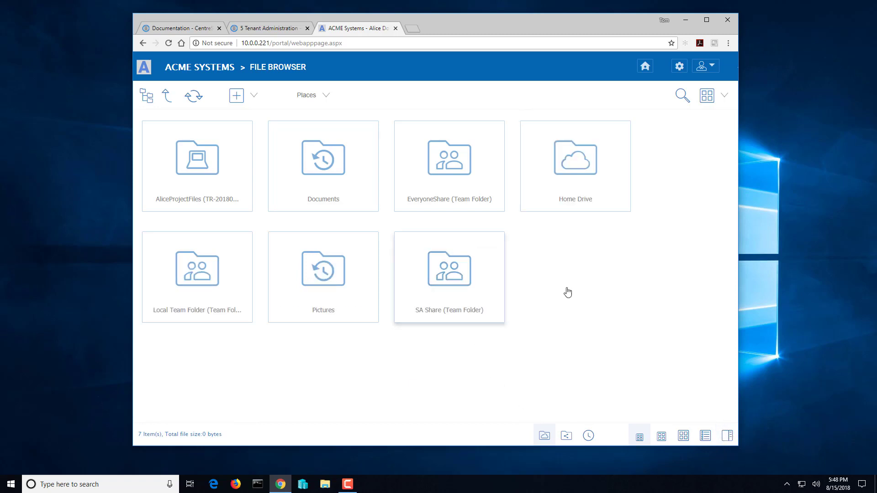
# Step: Open the Documents folder and compare its contents in the medium, large and small icon views
pyautogui.doubleClick(318, 164)
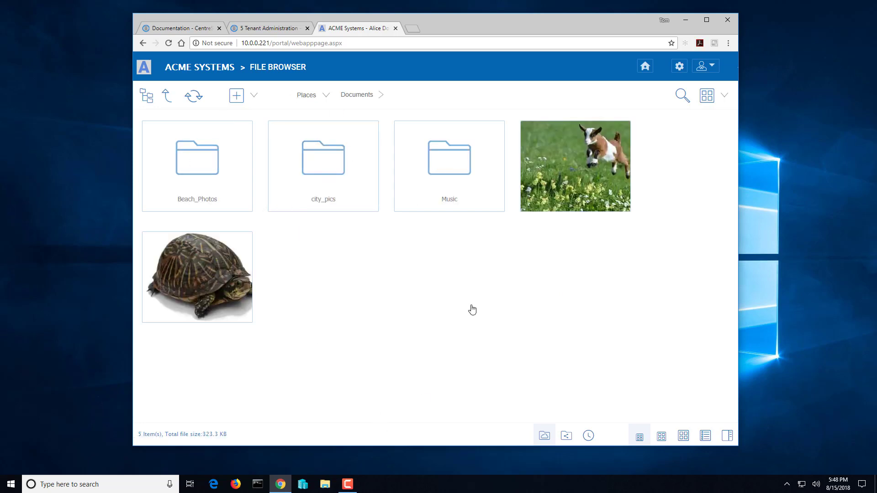
pyautogui.click(662, 442)
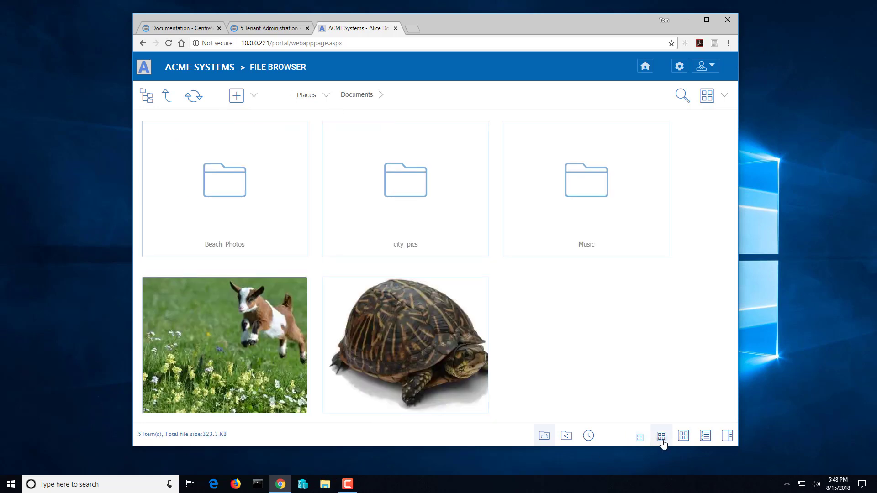
pyautogui.click(685, 442)
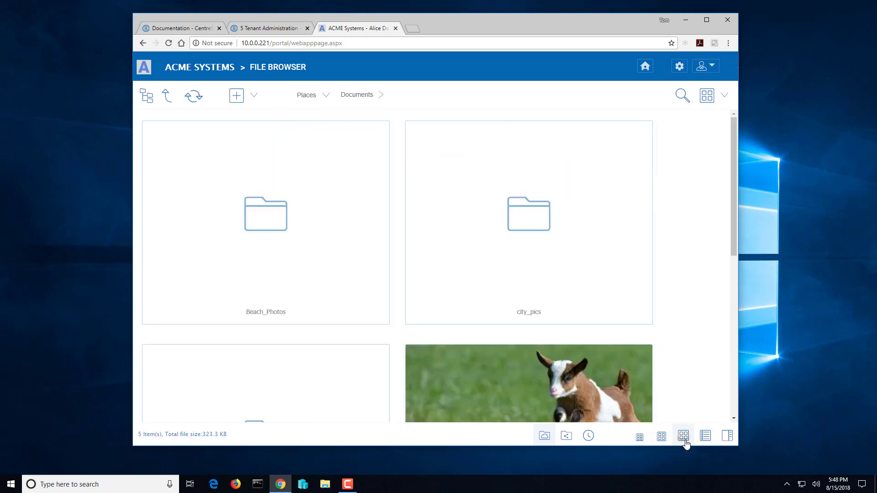
pyautogui.click(662, 439)
pyautogui.click(640, 439)
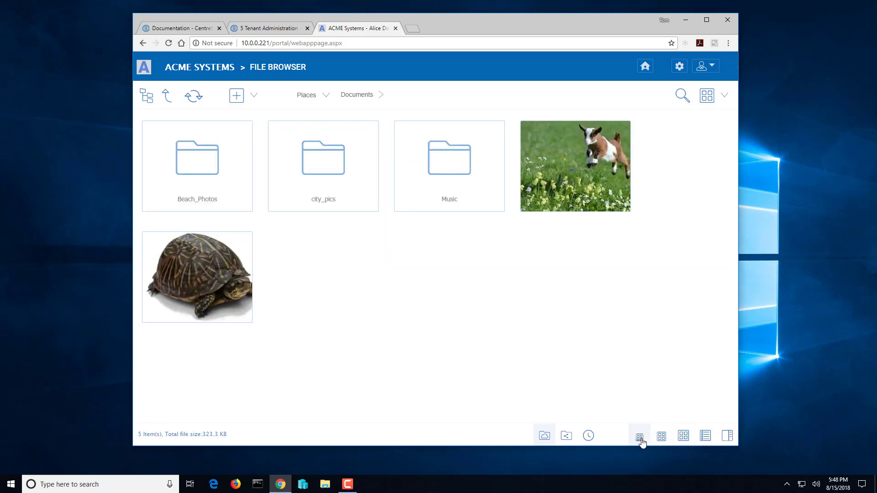
# Step: Switch the Documents folder to the detailed list view, look inside the Beach_Photos folder and return to Documents
pyautogui.click(706, 438)
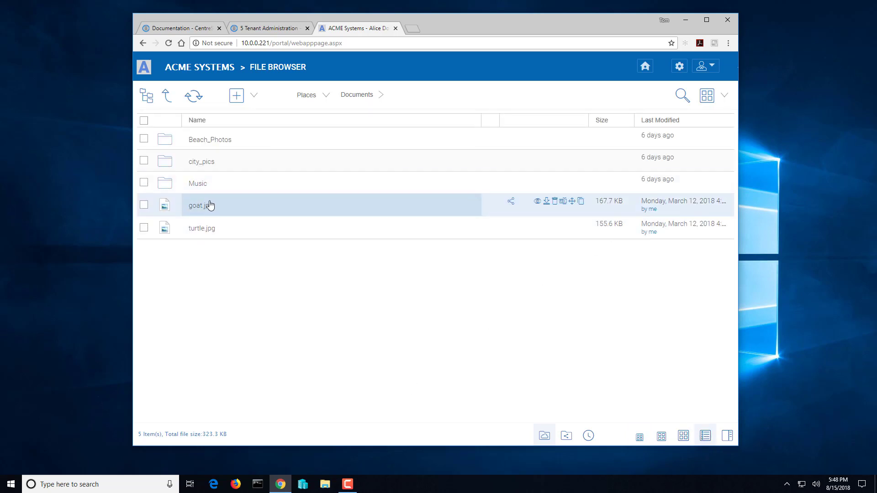
pyautogui.click(197, 142)
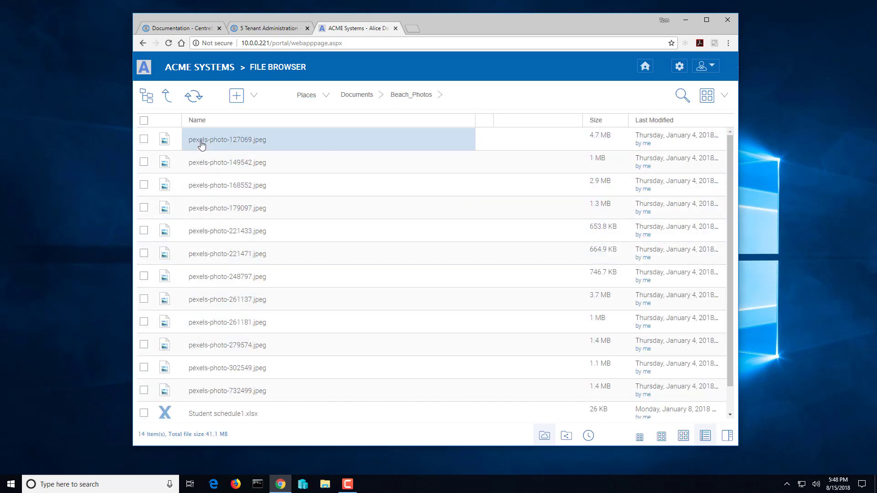
pyautogui.click(166, 96)
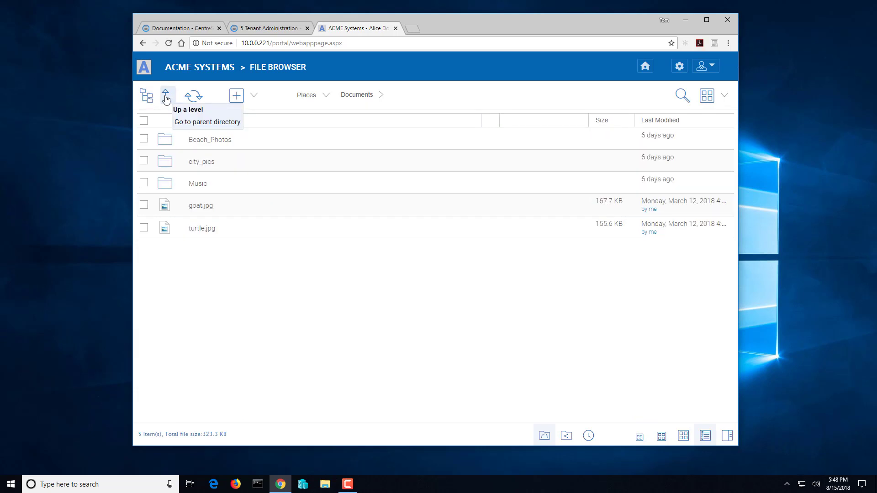
# Step: Open the Local Team Folder from the top level, view the revision history of User 1 Word File.docx and return to the file browser
pyautogui.click(165, 97)
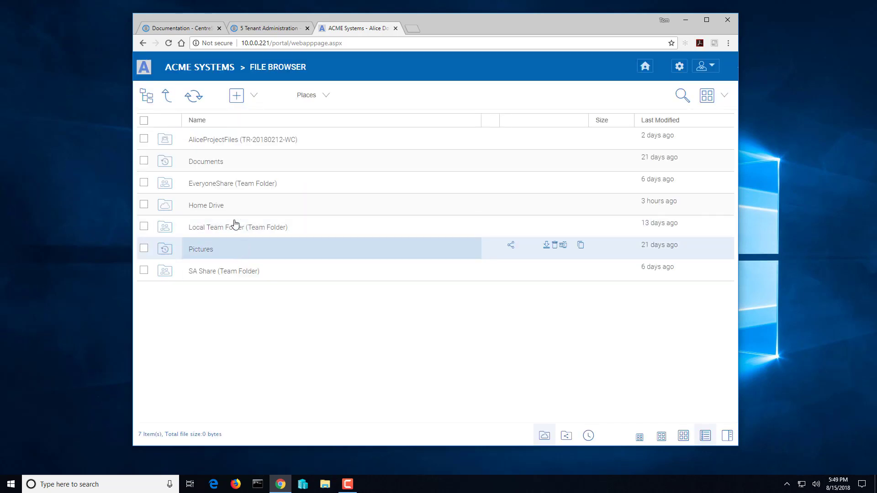
pyautogui.click(235, 228)
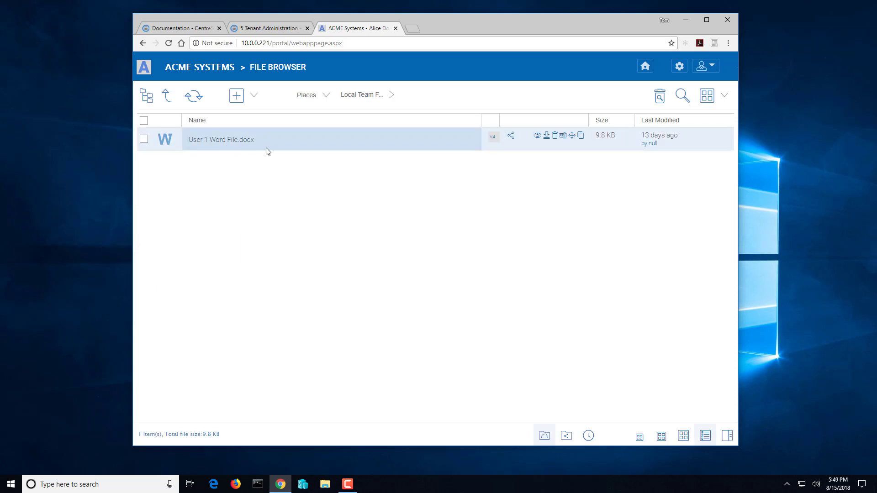
pyautogui.click(493, 139)
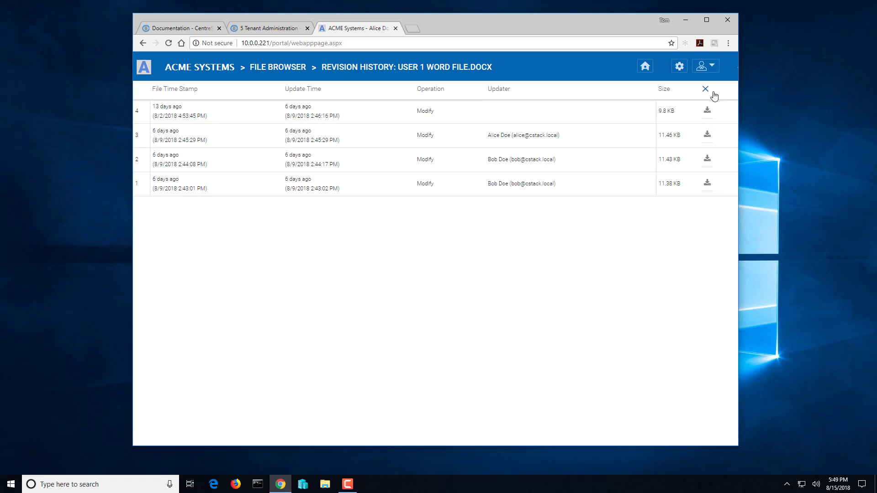
pyautogui.click(279, 71)
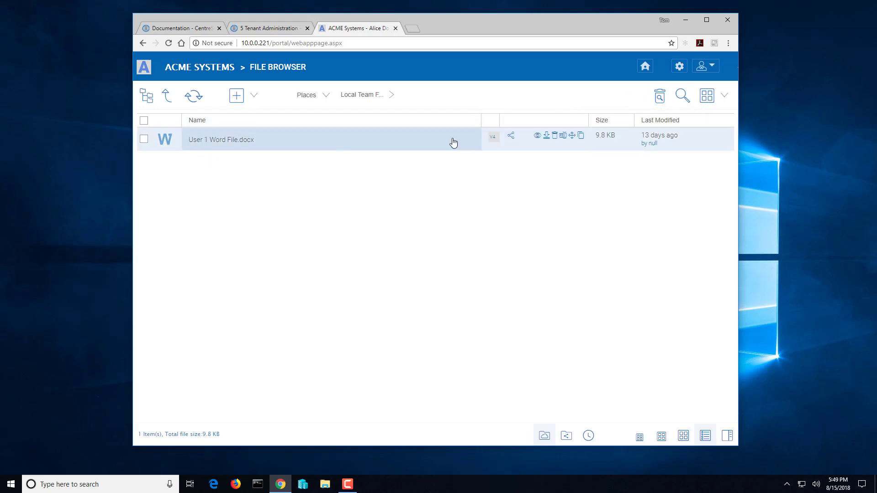
# Step: Show the deleted files in the Local Team Folder and return to the top level of My Files
pyautogui.click(659, 99)
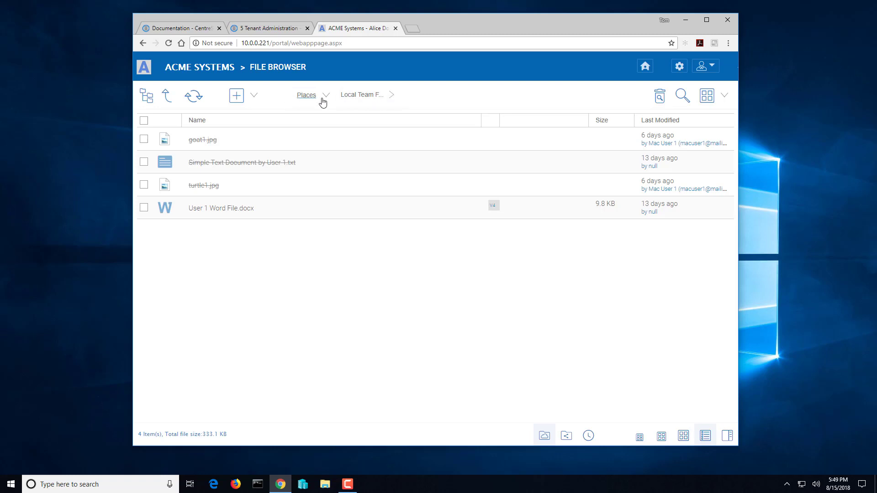
pyautogui.click(303, 95)
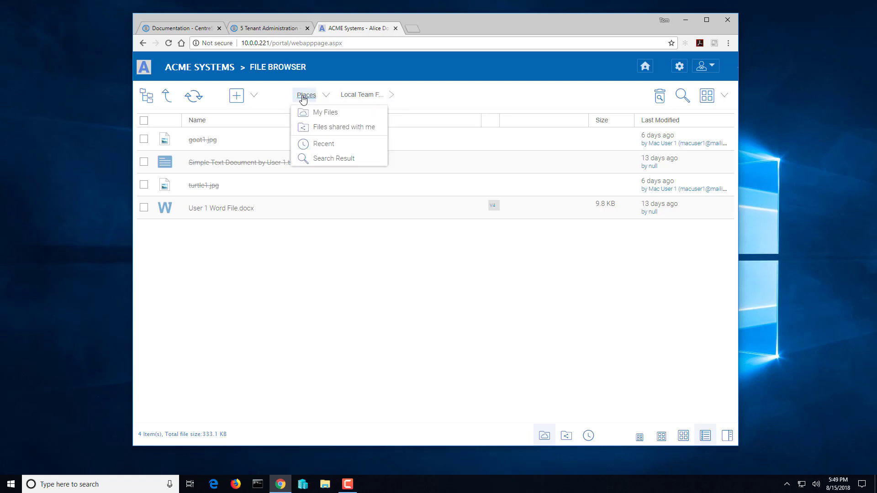
pyautogui.click(324, 113)
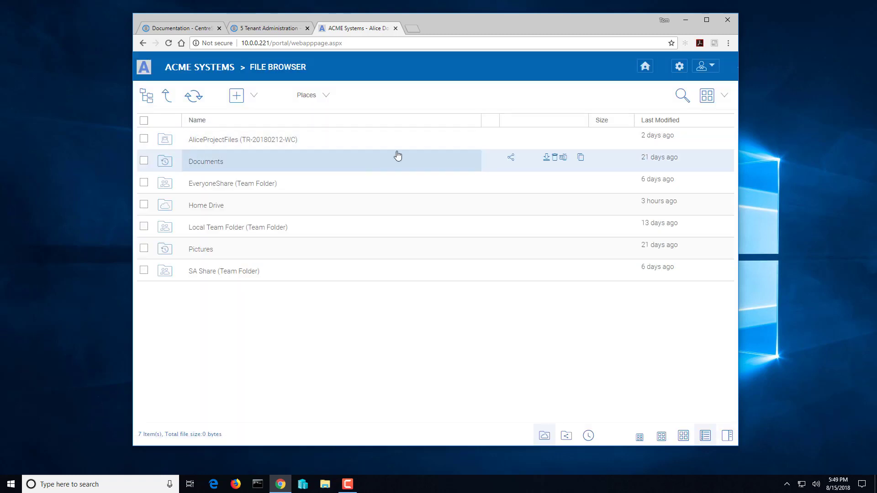
# Step: Switch My Files to the large tile view and use the folder tree to browse the team folders, Home Drive and Documents
pyautogui.click(640, 437)
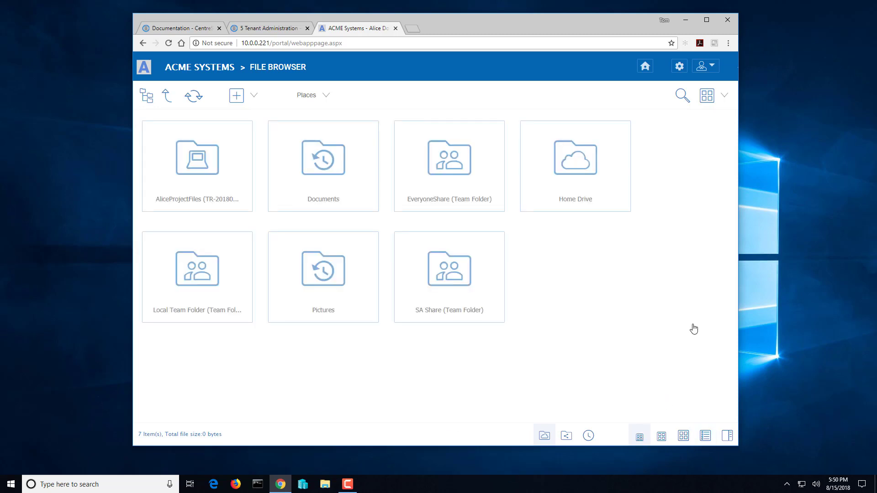
pyautogui.click(148, 98)
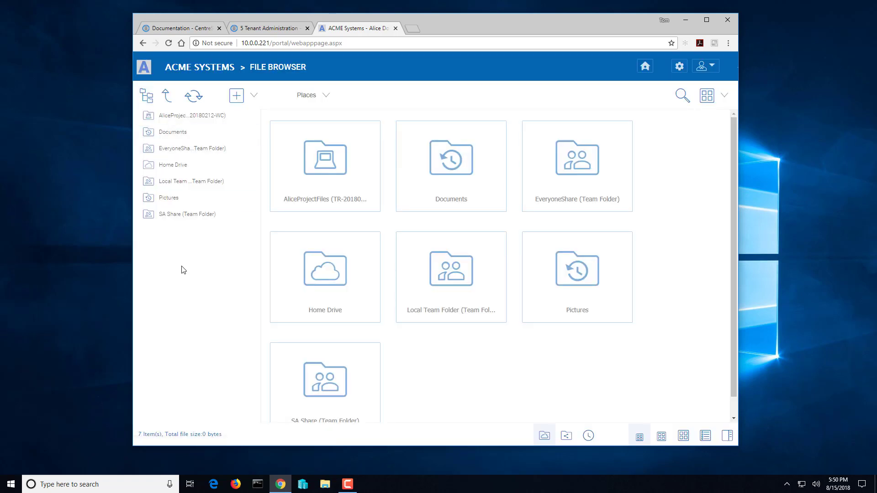
pyautogui.click(163, 182)
pyautogui.click(172, 167)
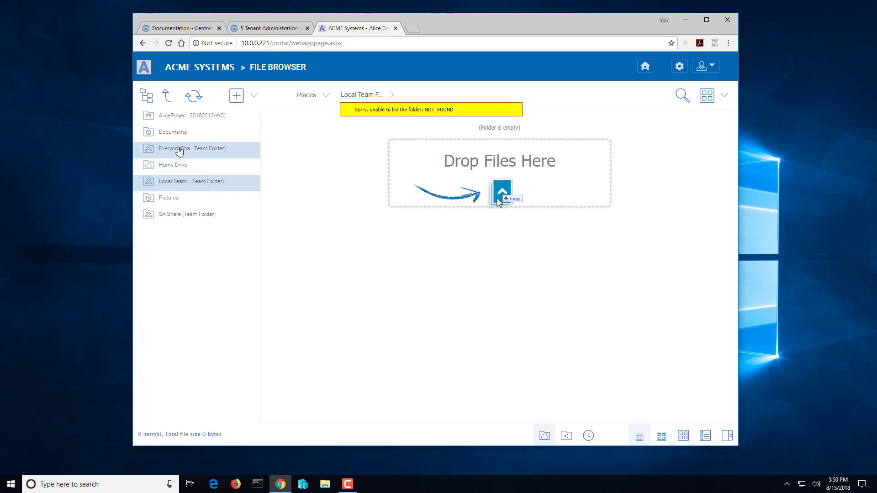
pyautogui.click(180, 150)
pyautogui.click(178, 132)
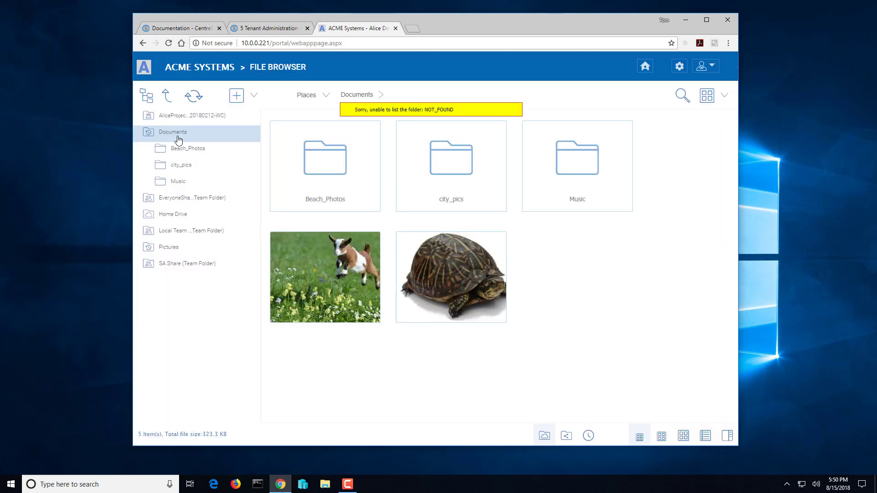
# Step: Browse the Beach_Photos, city_pics and Music subfolders of Documents in the folder tree, ending in Music, and hide the tree
pyautogui.click(188, 149)
pyautogui.click(187, 167)
pyautogui.click(181, 183)
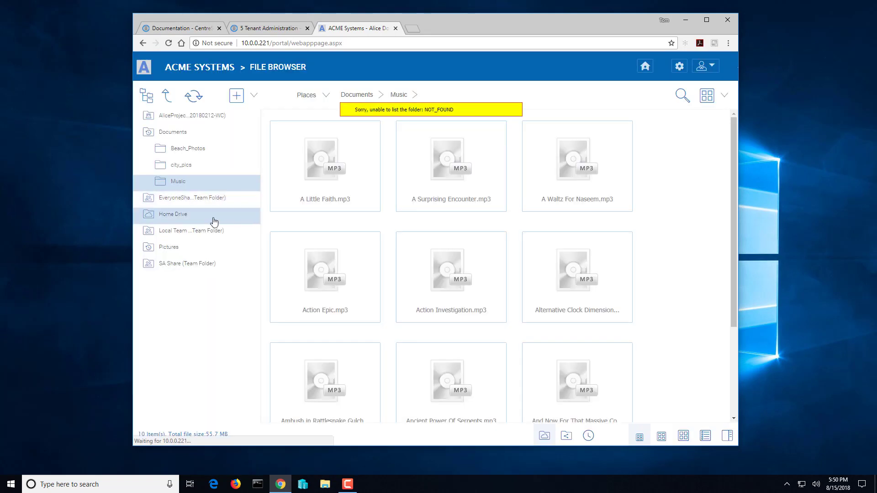
pyautogui.click(146, 95)
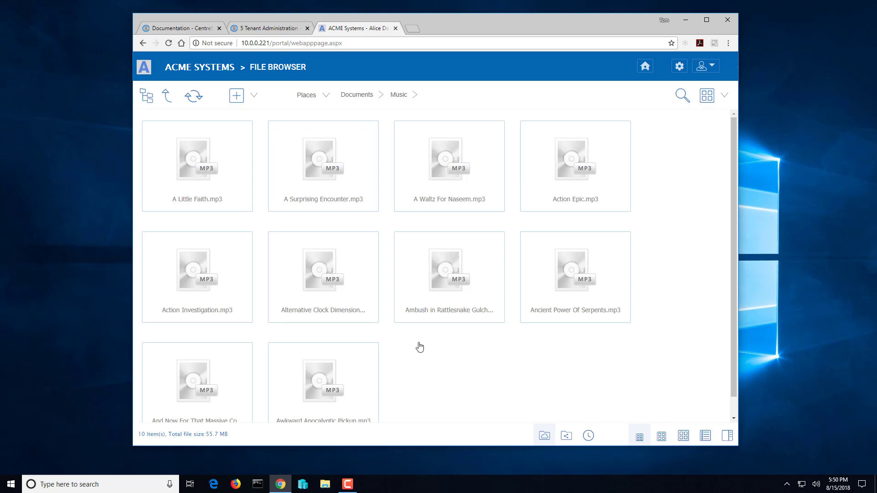
# Step: Return to My Files, open the SA Share team folder and refresh its contents
pyautogui.click(310, 95)
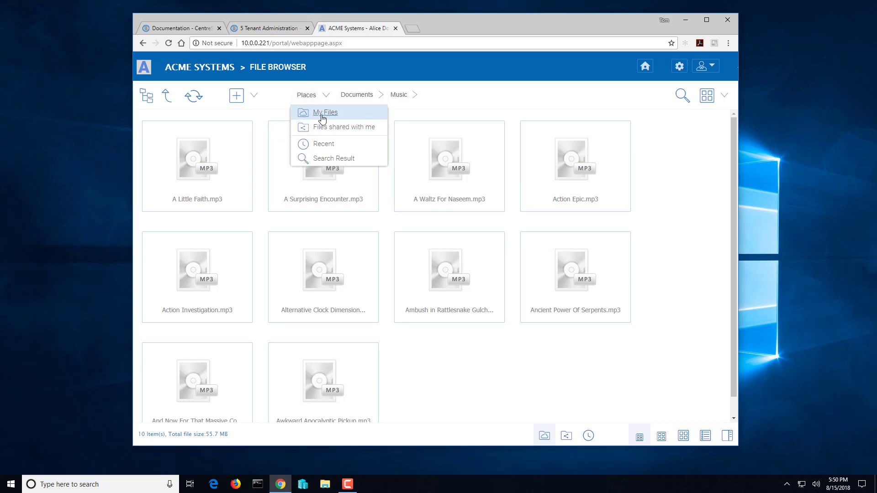
pyautogui.click(320, 115)
pyautogui.click(462, 283)
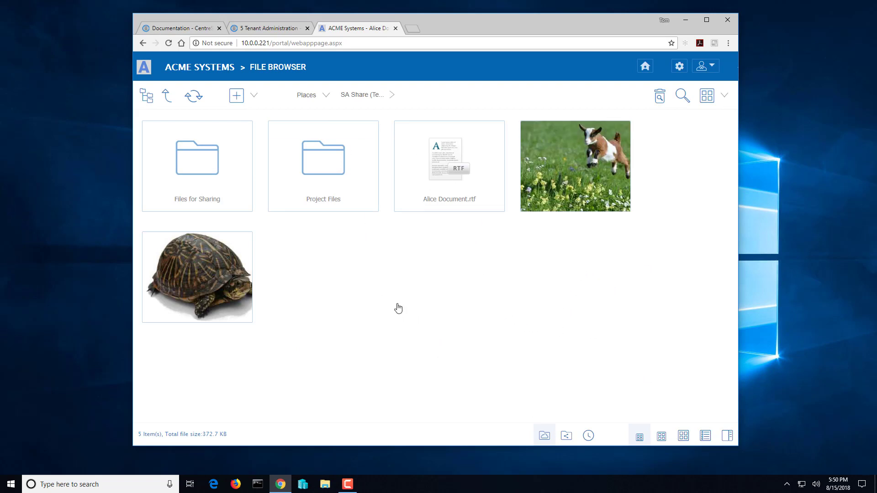
pyautogui.click(194, 97)
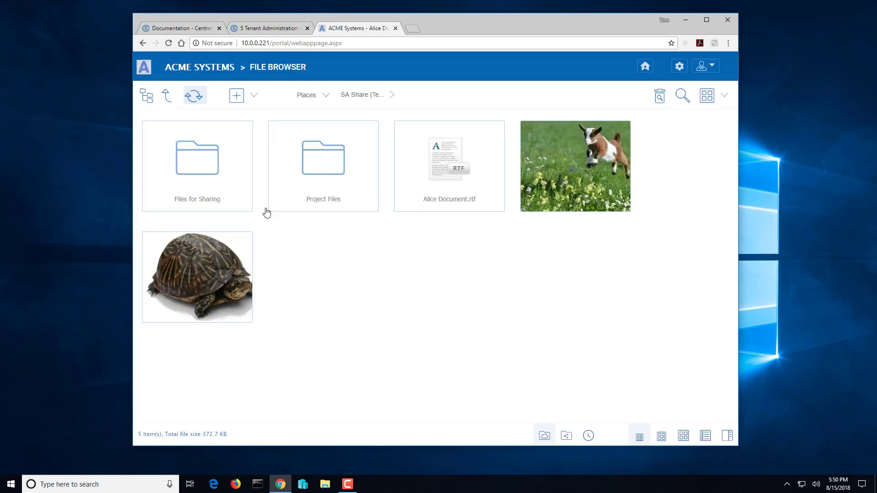